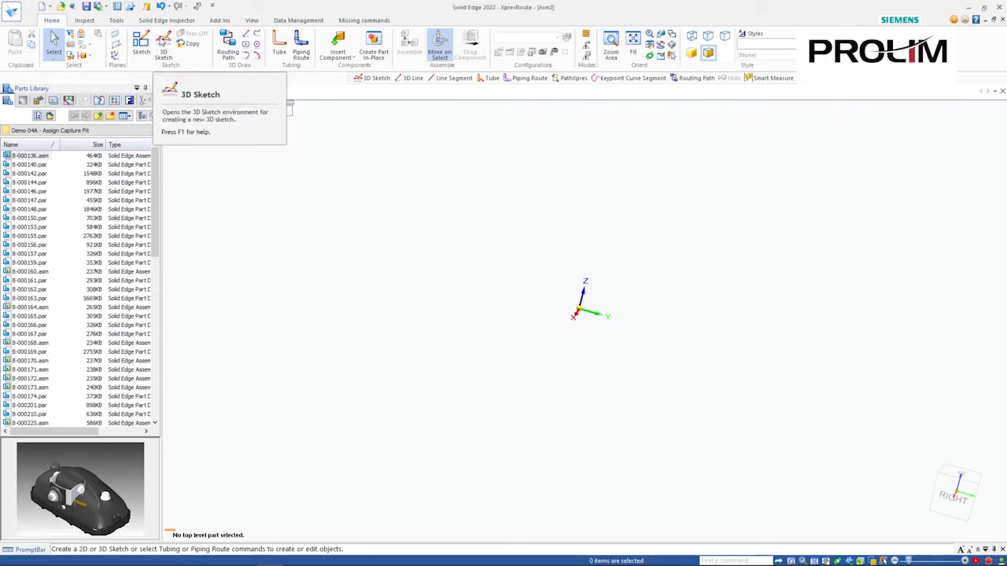
Step: Start a 3D sketch and draw a 3D line about 40 in long from the origin, locked along the X axis
left_click(163, 43)
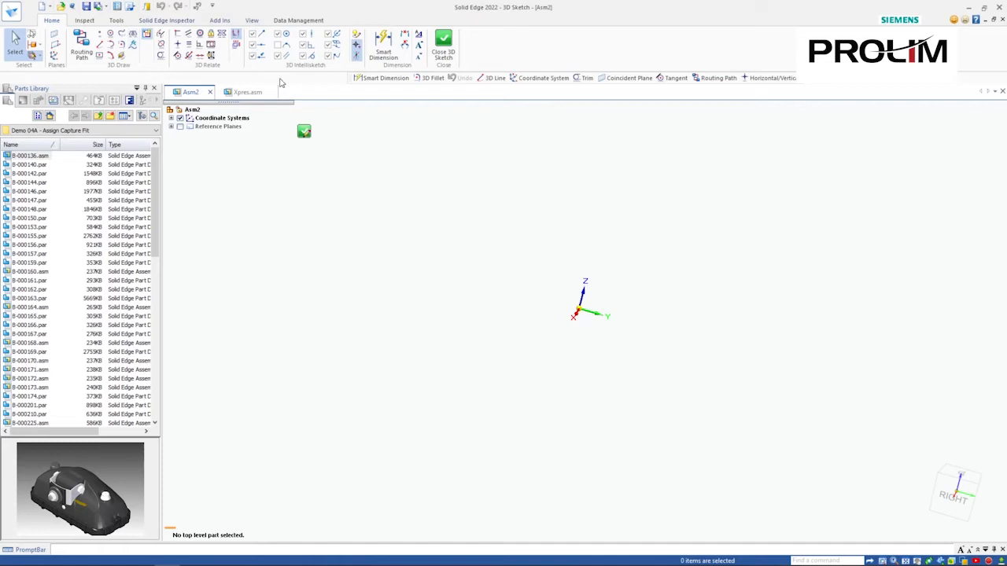
left_click(99, 46)
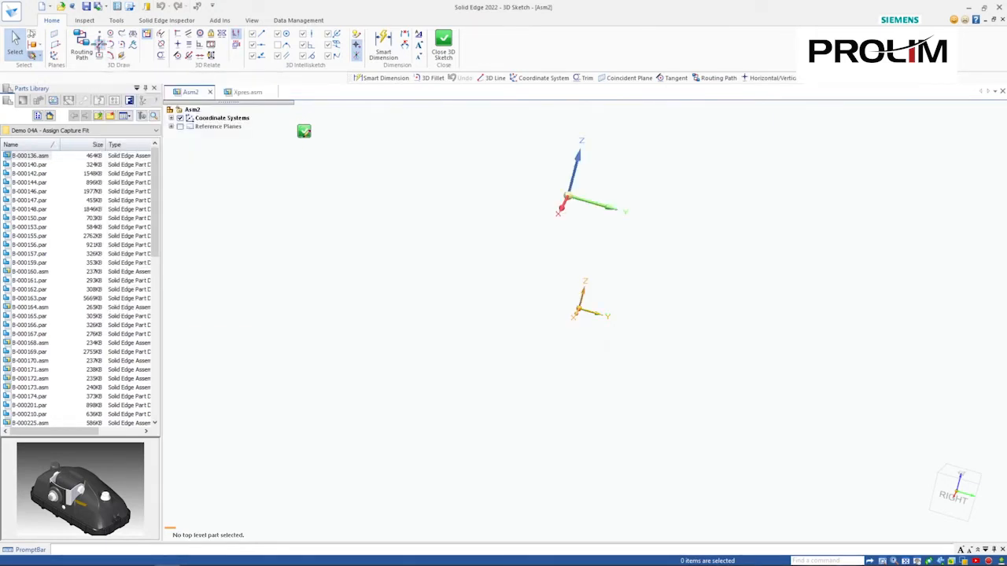
middle_click_drag(394, 265, 405, 278)
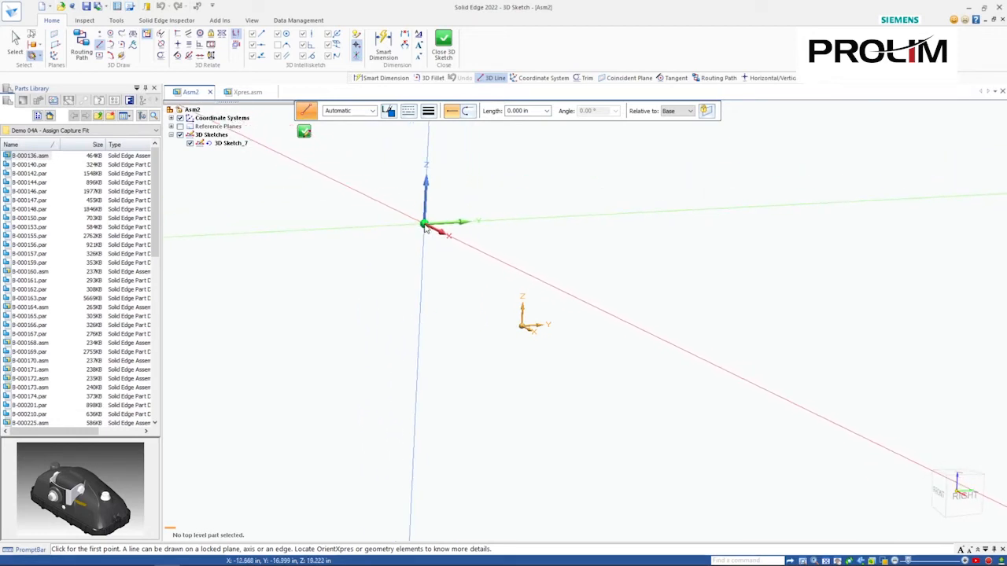
middle_click_drag(445, 223, 427, 189)
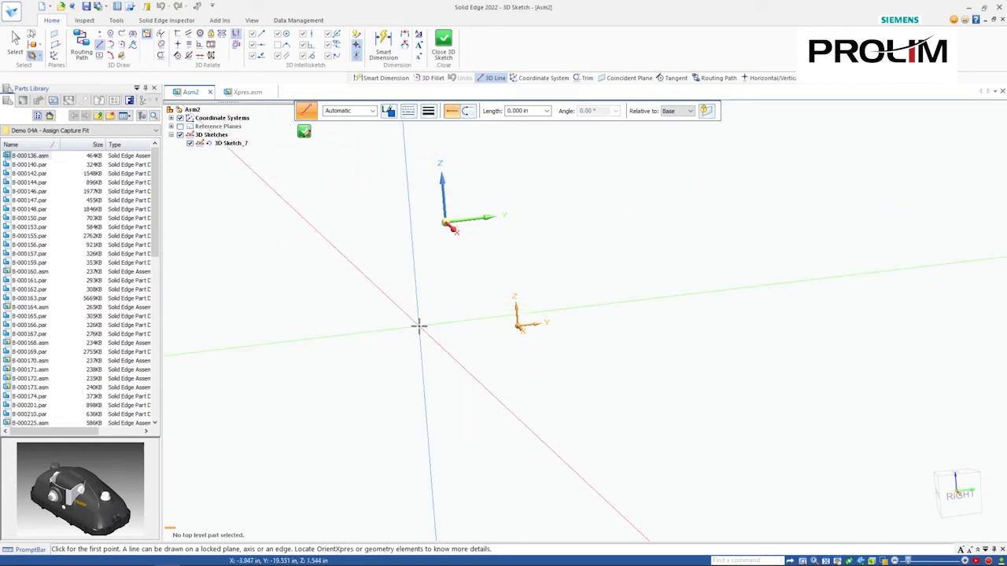
middle_click_drag(427, 321, 509, 327)
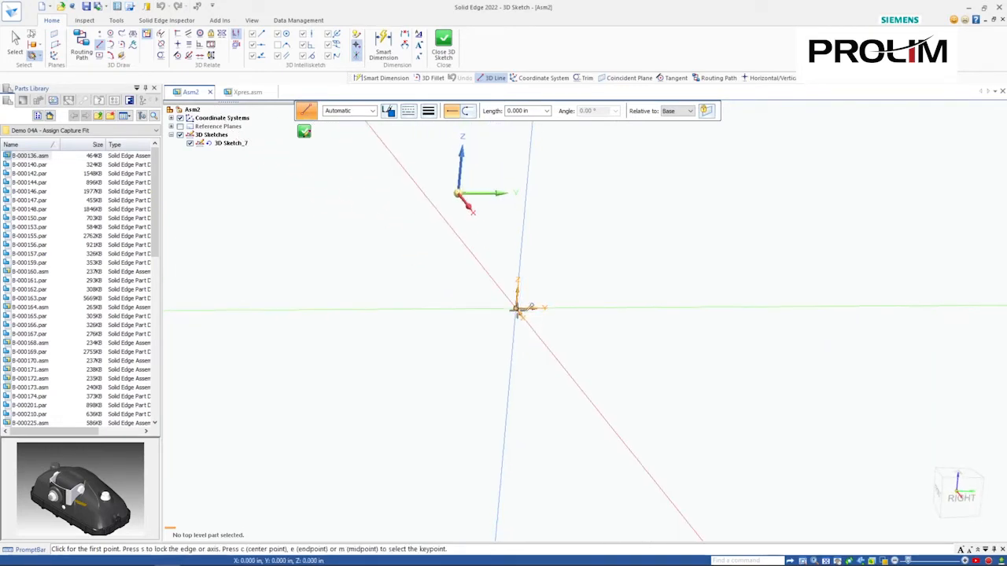
left_click(518, 307)
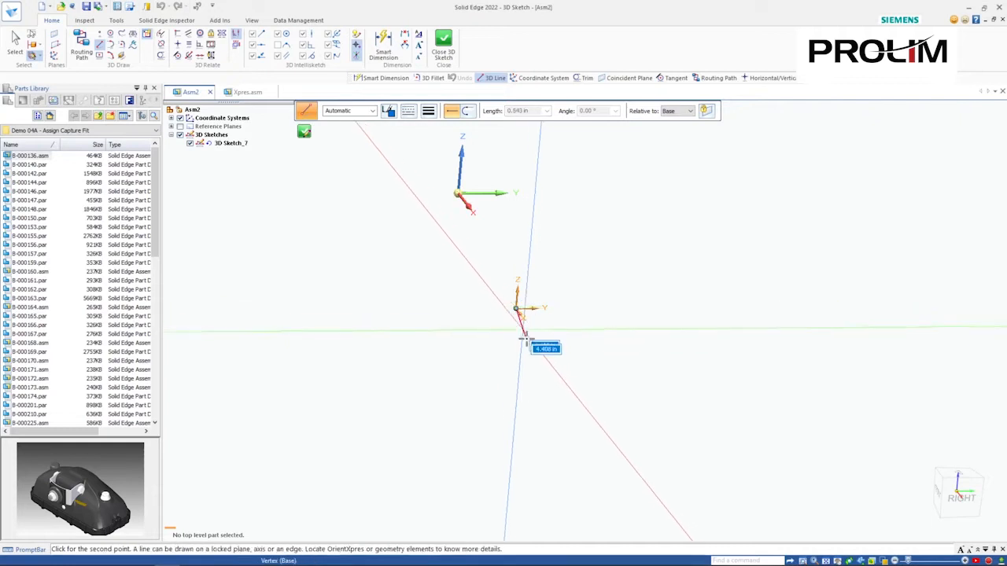
middle_click_drag(666, 285, 525, 379)
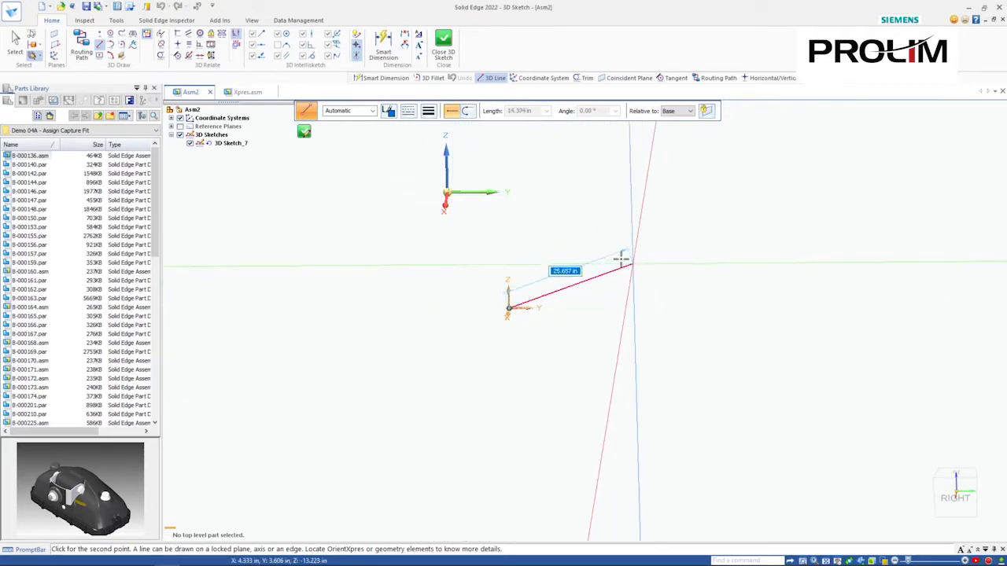
middle_click_drag(652, 391, 641, 353)
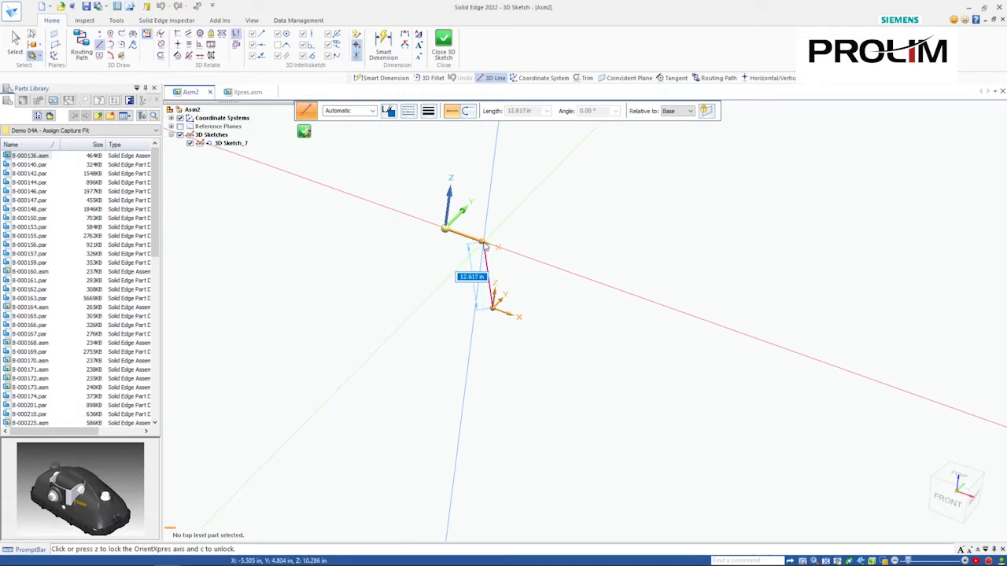
left_click(486, 246)
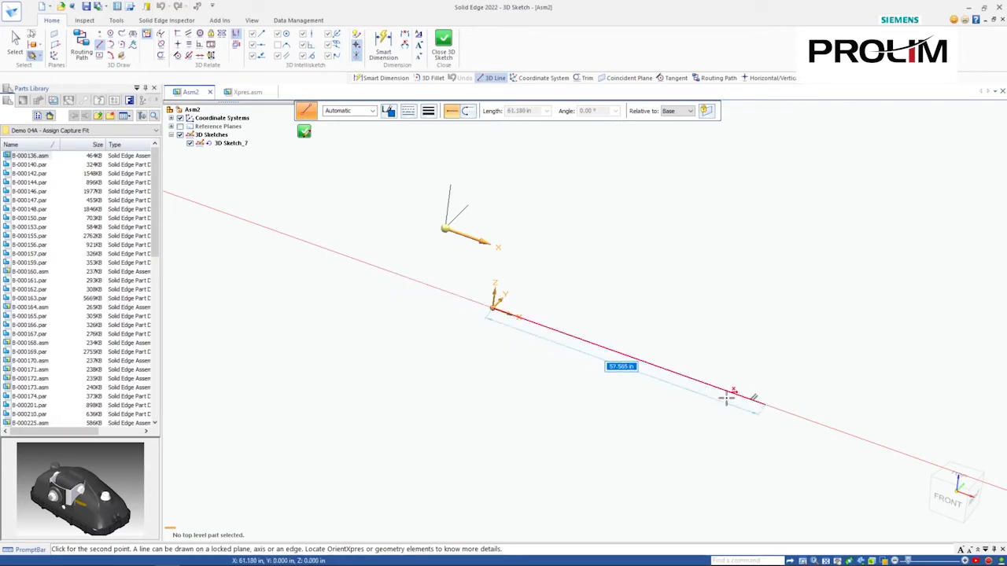
left_click(681, 378)
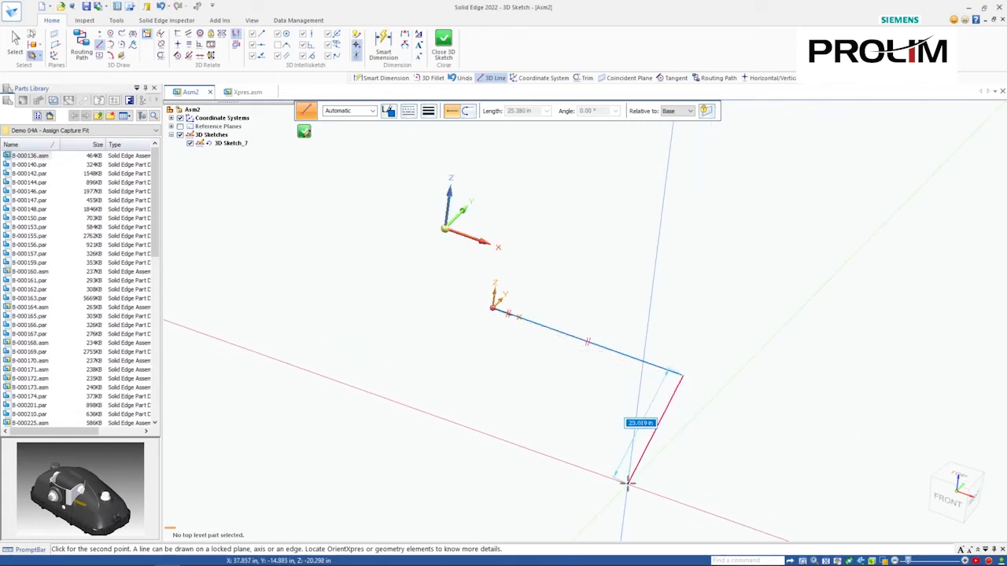
Step: Draw the second 3D line about 39.6 in long from the first line's end, locked along the Y axis
middle_click_drag(628, 470, 628, 469)
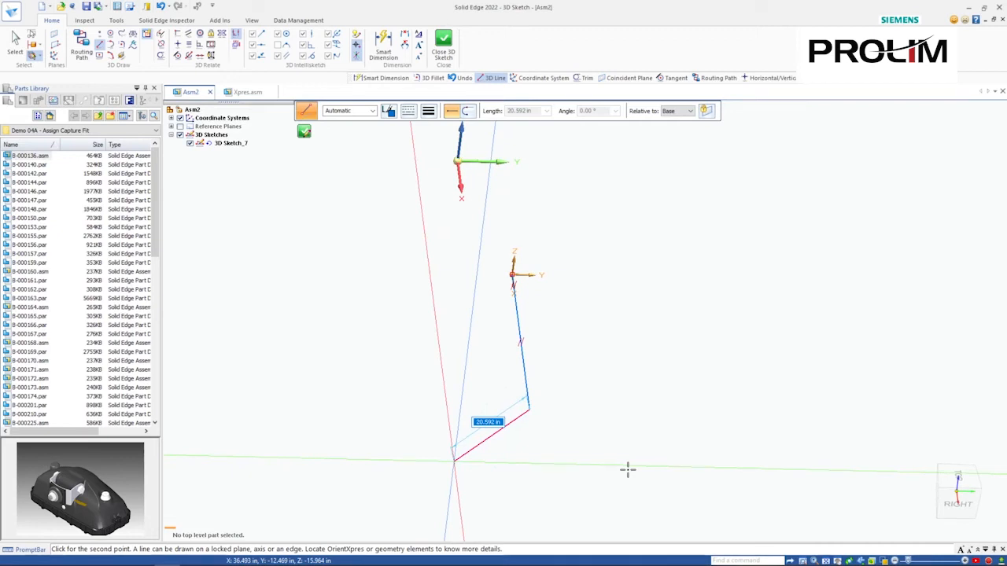
middle_click_drag(627, 469, 628, 469)
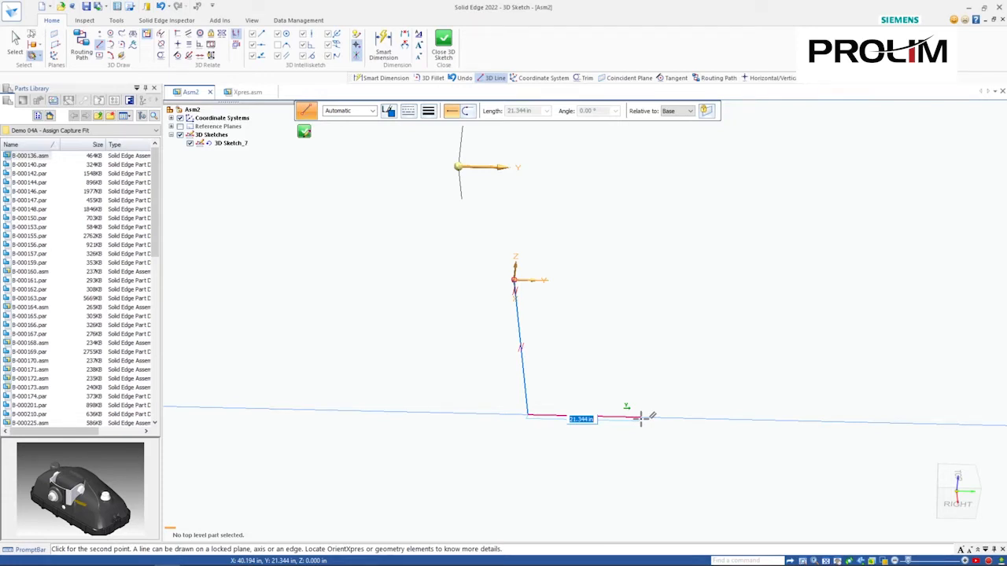
left_click(737, 419)
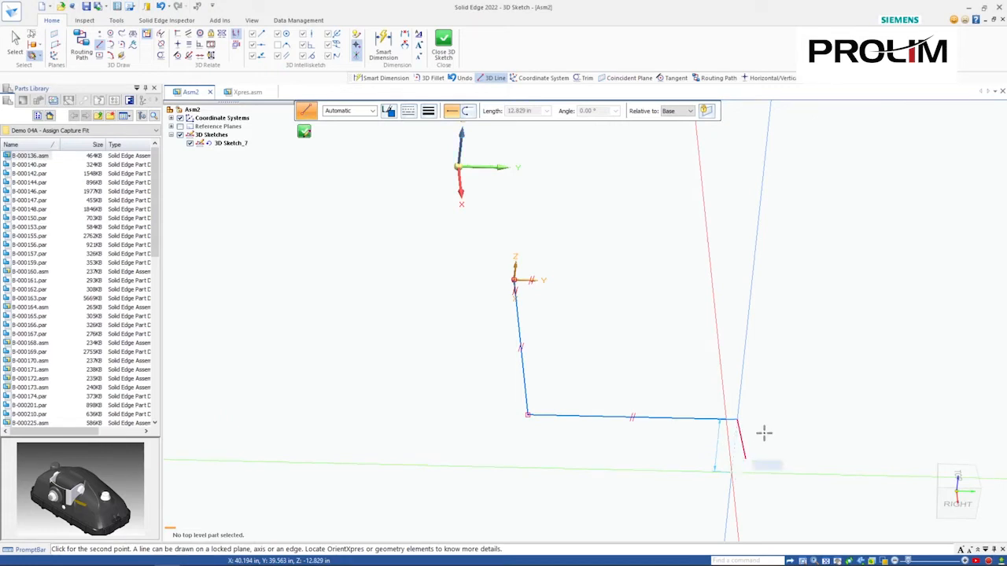
Step: Lock drawing to the XY plane and draw the third line, about 40.6 in long, back to a point aligned with the origin
mouse_move(775, 417)
middle_mouse_down()
mouse_move(675, 391)
mouse_move(679, 367)
mouse_move(683, 390)
middle_mouse_up()
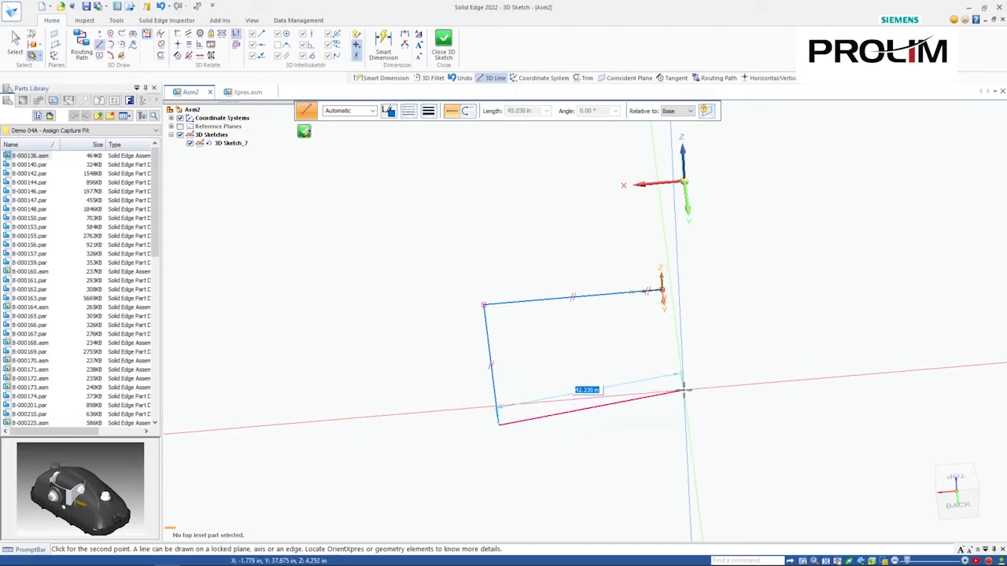
key("x")
key("x")
key("x")
key("x")
key("x")
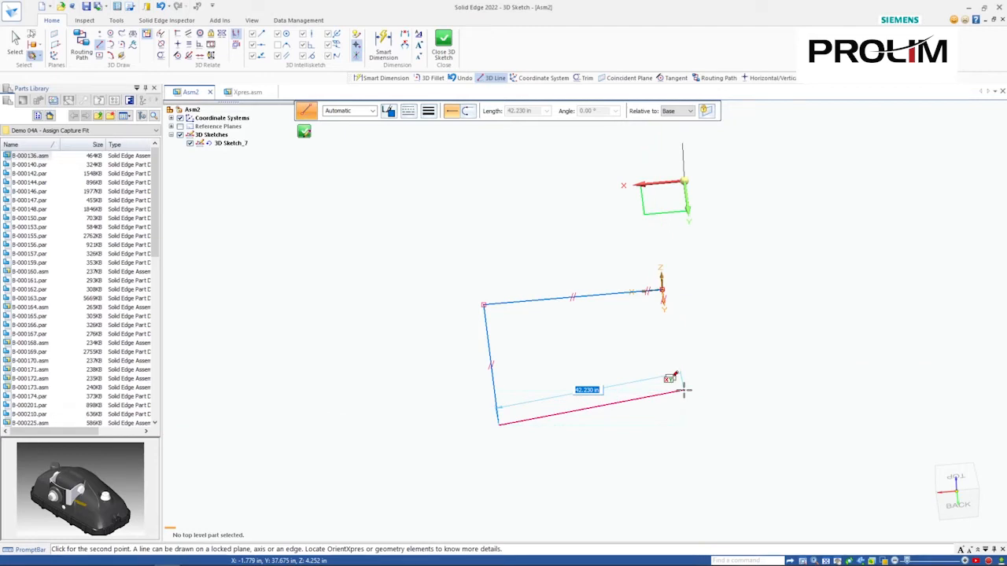
key("x")
key("x")
key("x")
key("x")
middle_click_drag(683, 390, 685, 390)
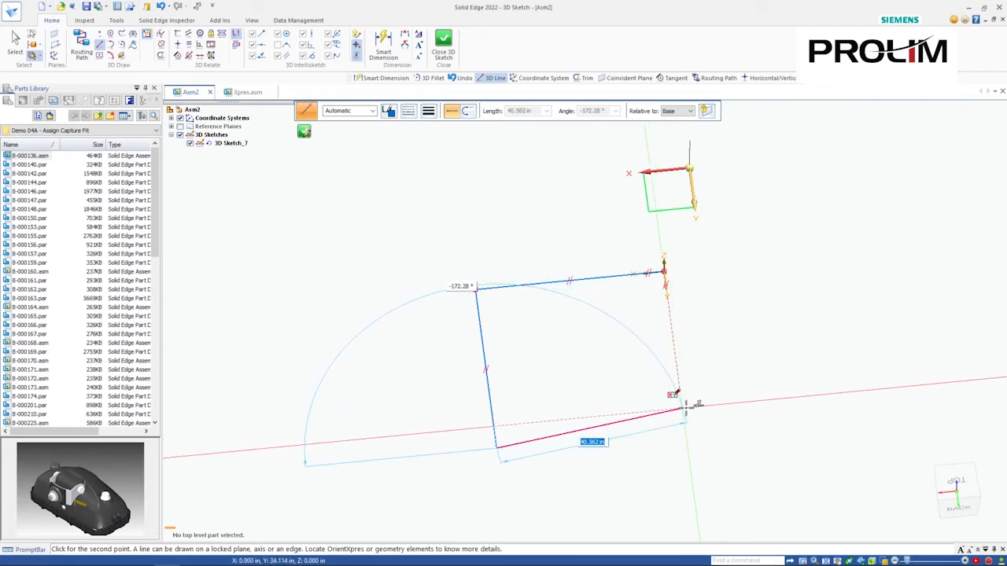
left_click(686, 412)
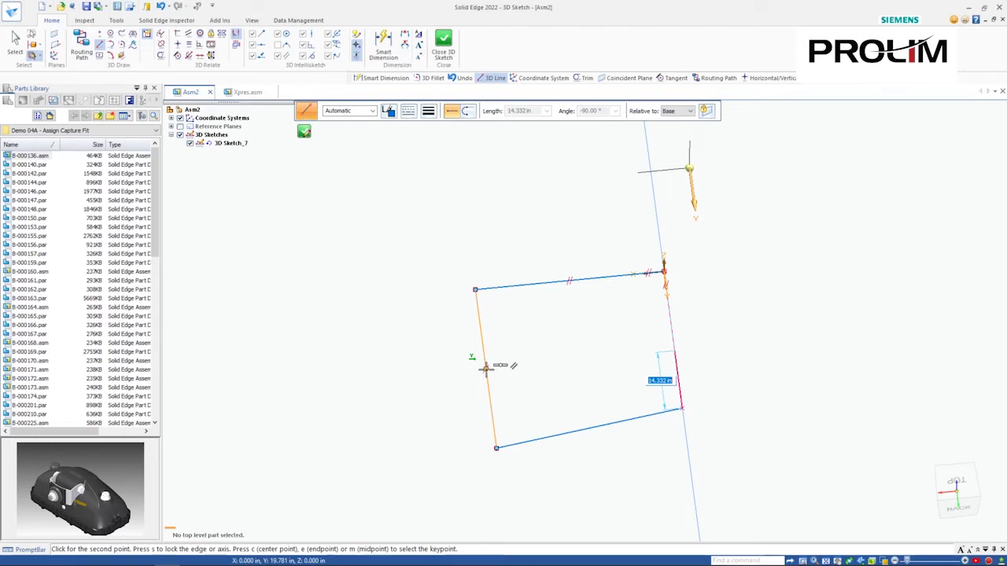
Step: Draw a fourth line about 14.3 in long along Y toward the origin, ending level with the second line's midpoint, and finish the line chain
left_click(485, 368)
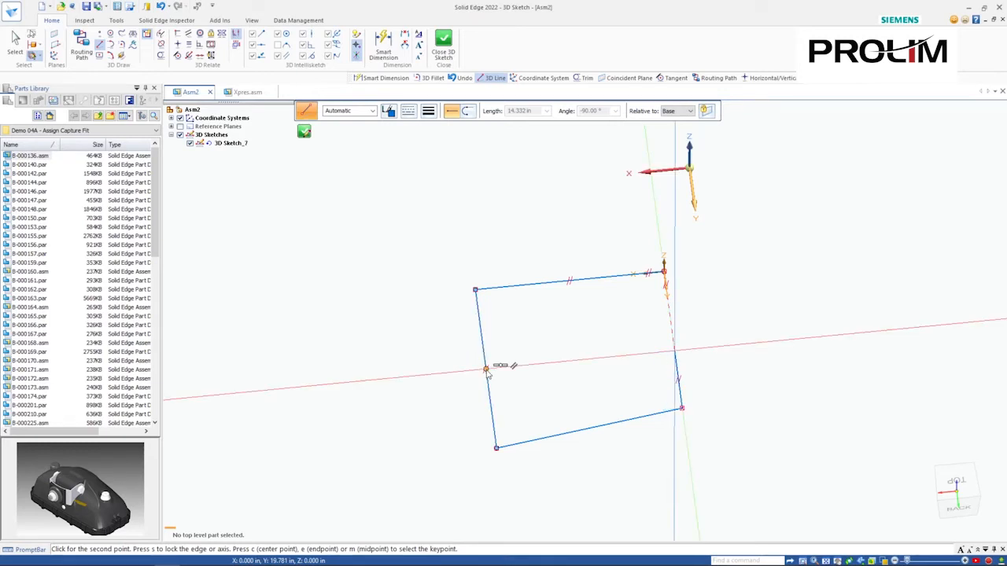
key("Escape")
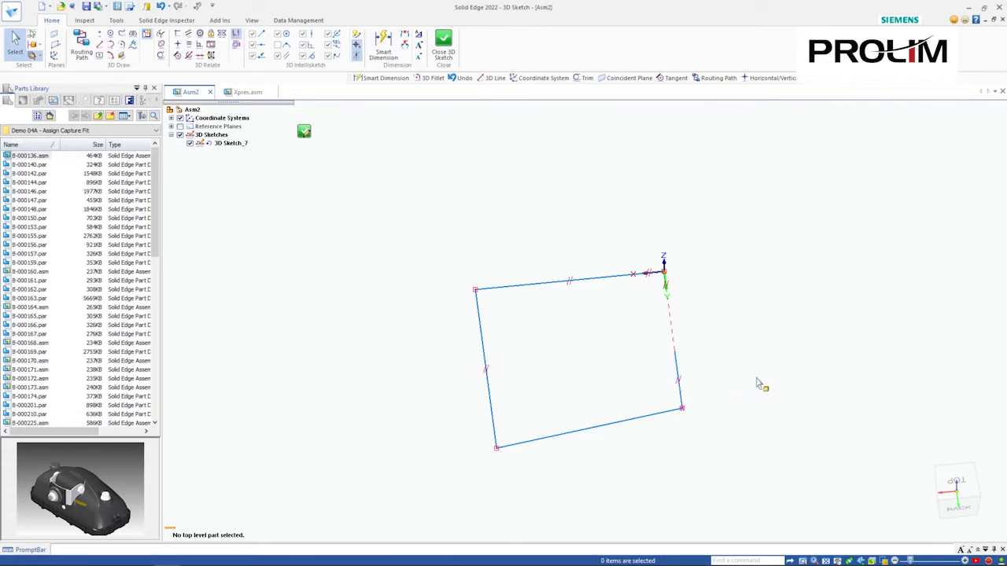
Step: Dimension the first line along the X axis with Smart Dimension and set its length to 55 in
mouse_move(739, 454)
middle_mouse_down()
mouse_move(663, 467)
mouse_move(575, 464)
mouse_move(459, 441)
mouse_move(430, 402)
middle_mouse_up()
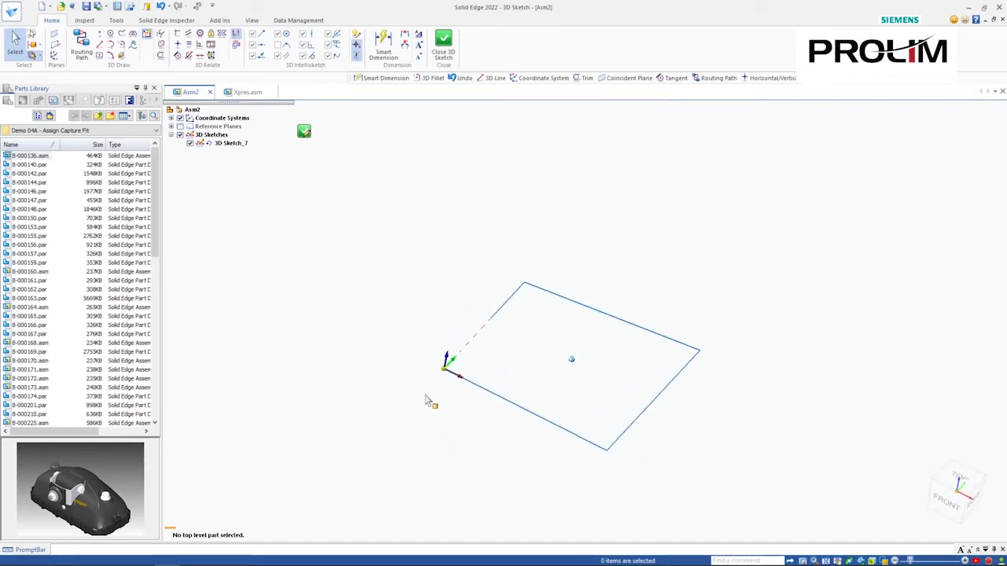
left_click(382, 46)
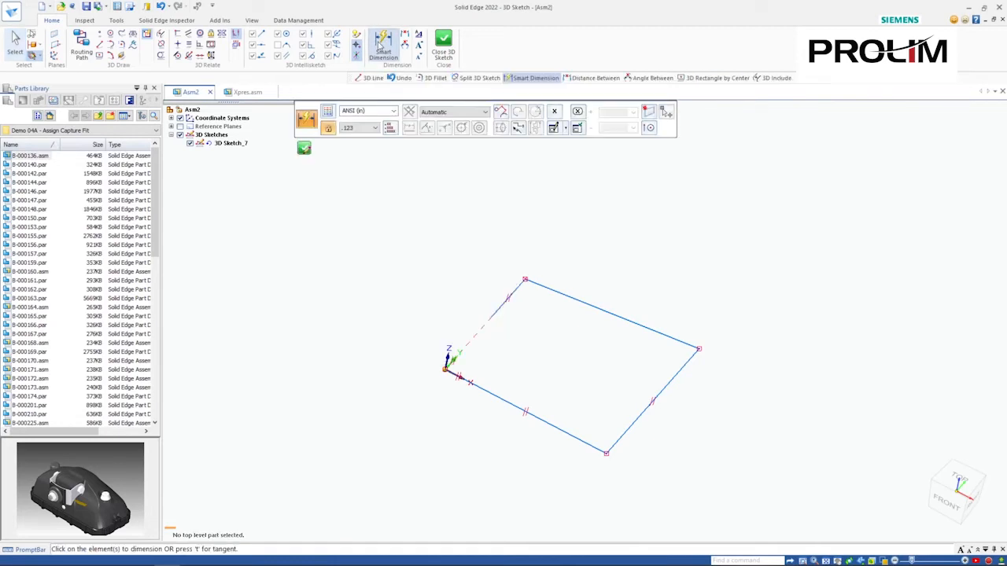
middle_click_drag(637, 481, 530, 459)
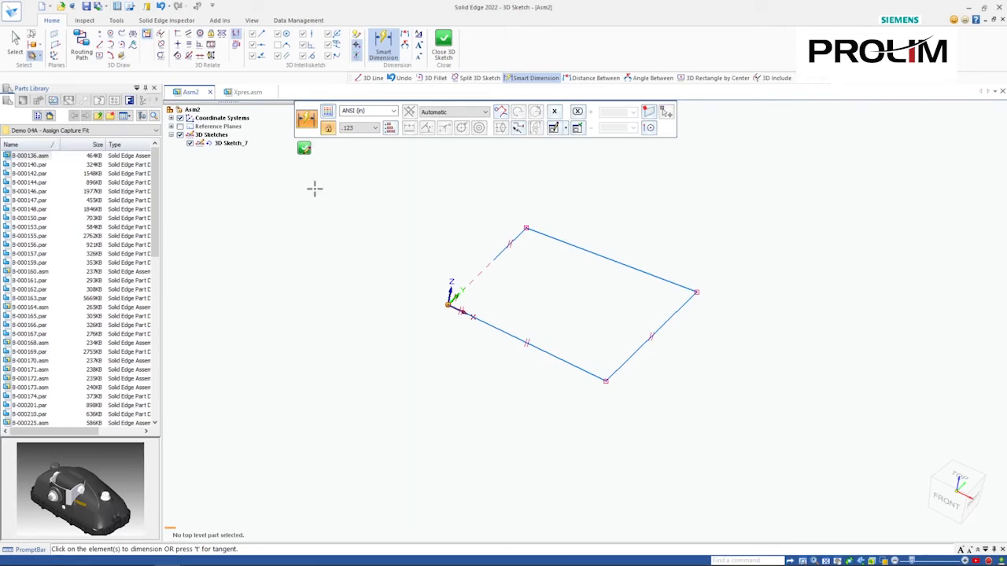
left_click(495, 322)
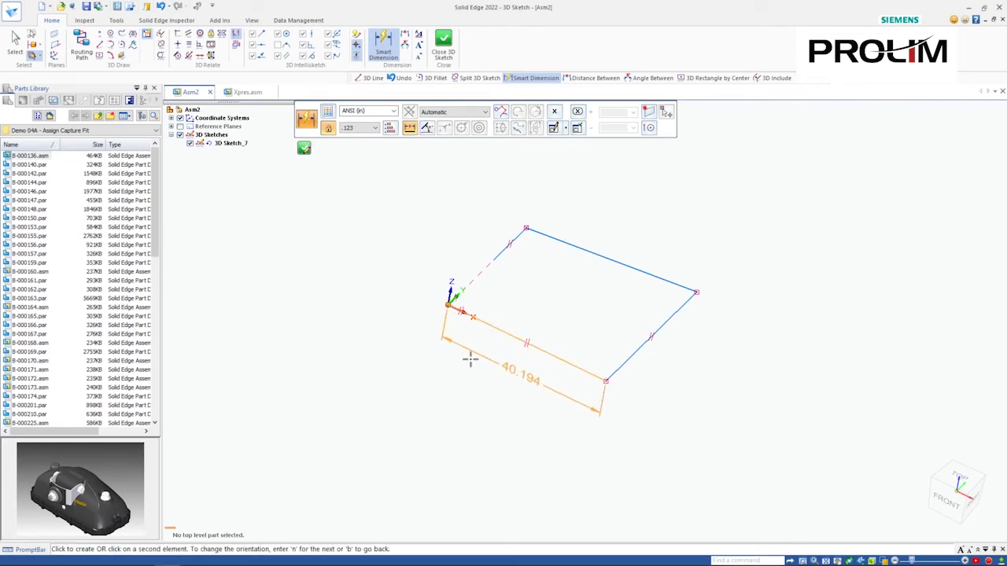
left_click(454, 383)
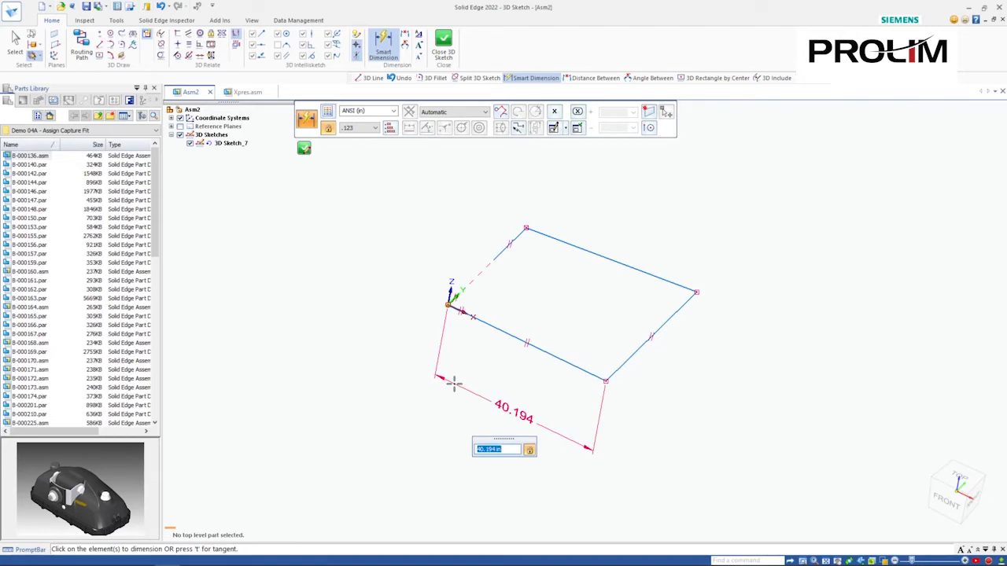
type("55")
key("Return")
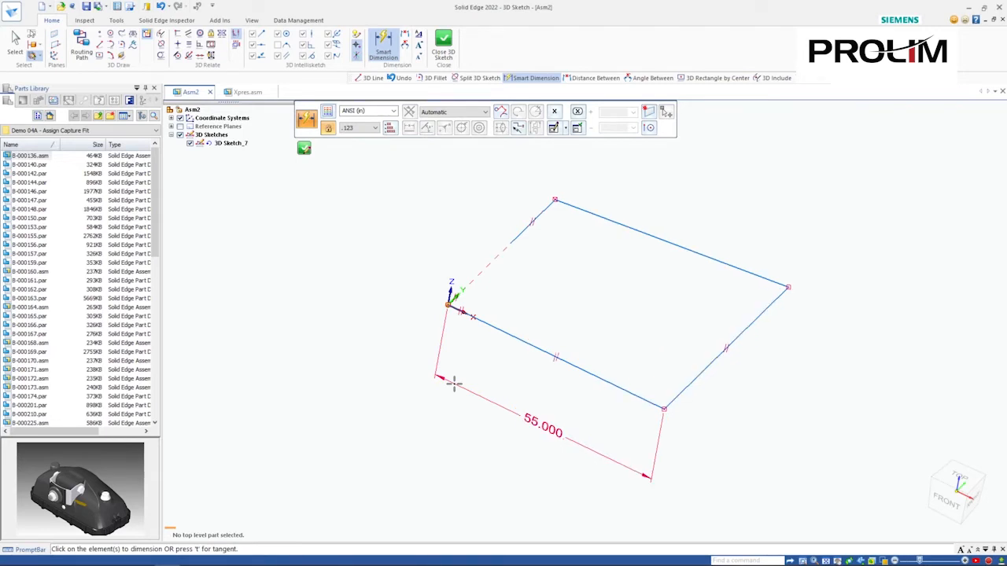
Step: Dimension the second line parallel to Y, set its length to 55 in, and close the 3D sketch
mouse_move(486, 370)
middle_mouse_down()
mouse_move(538, 431)
mouse_move(589, 432)
mouse_move(619, 417)
mouse_move(443, 158)
mouse_move(499, 155)
mouse_move(566, 326)
mouse_move(552, 354)
middle_mouse_up()
left_click(552, 354)
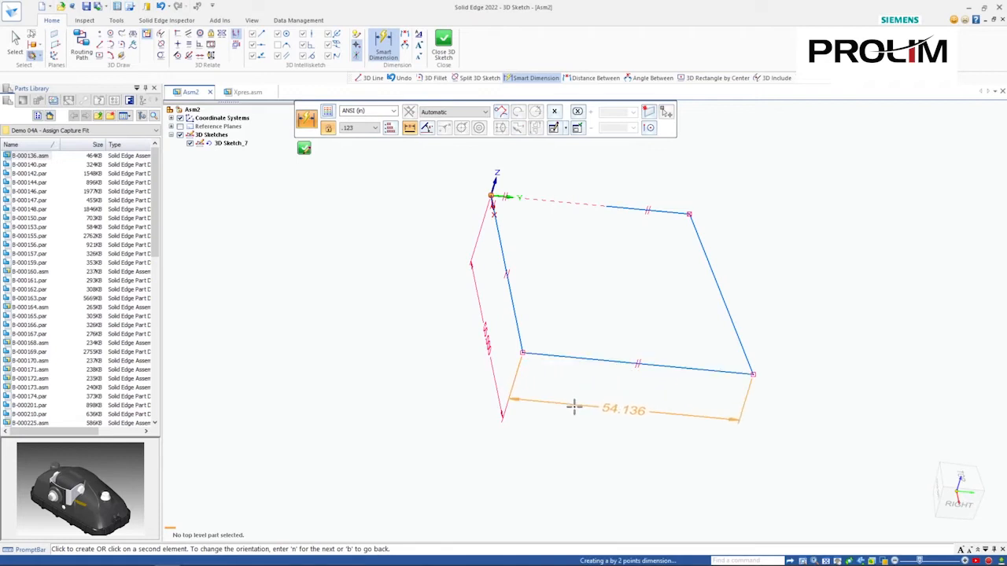
left_click(501, 418)
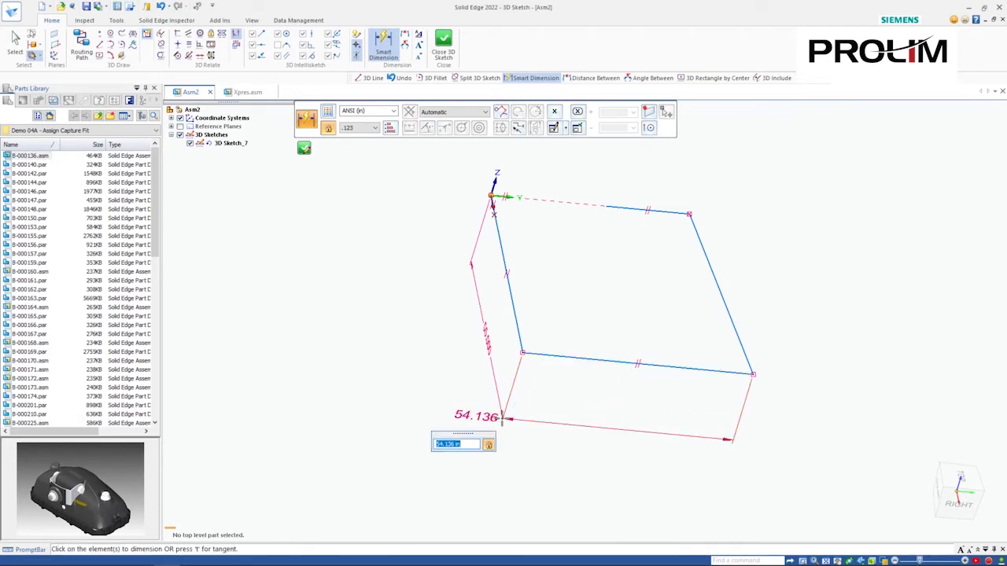
type("55")
key("Return")
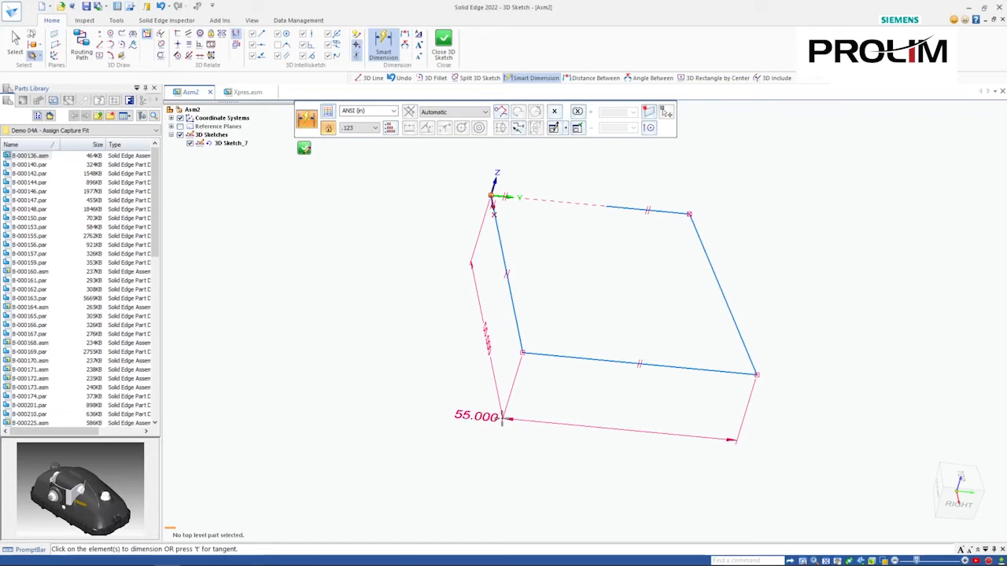
mouse_move(614, 439)
middle_mouse_down()
mouse_move(698, 464)
mouse_move(647, 433)
mouse_move(655, 439)
middle_mouse_up()
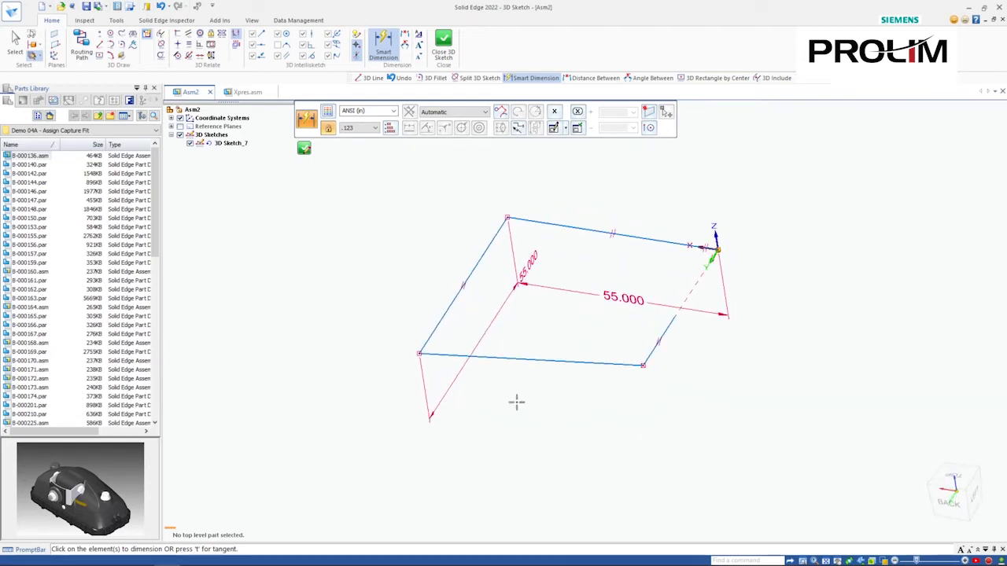
left_click(444, 39)
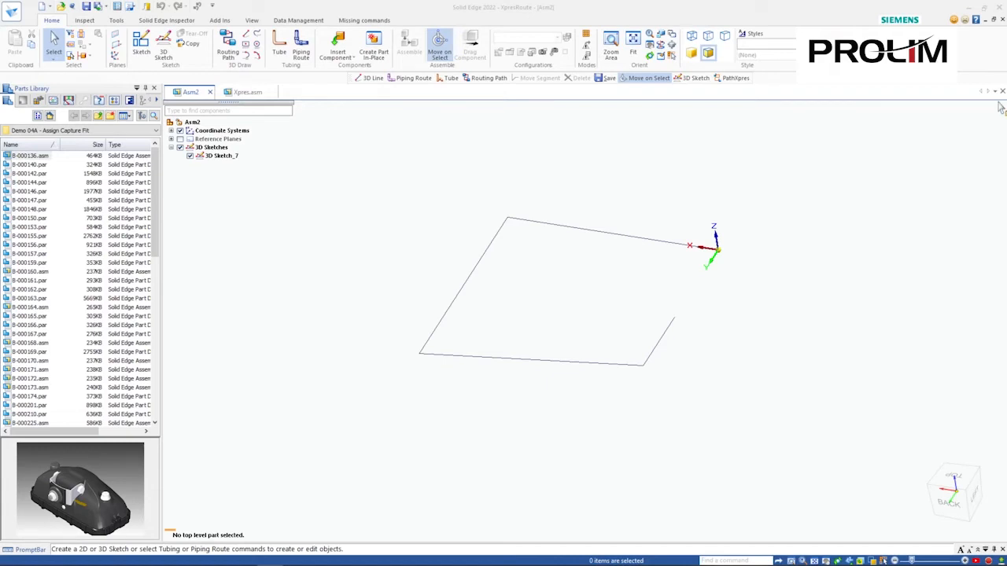
Step: Switch to the Xpres.asm assembly and enter the XpresRoute environment, dismissing the notice about segment commands
left_click(254, 93)
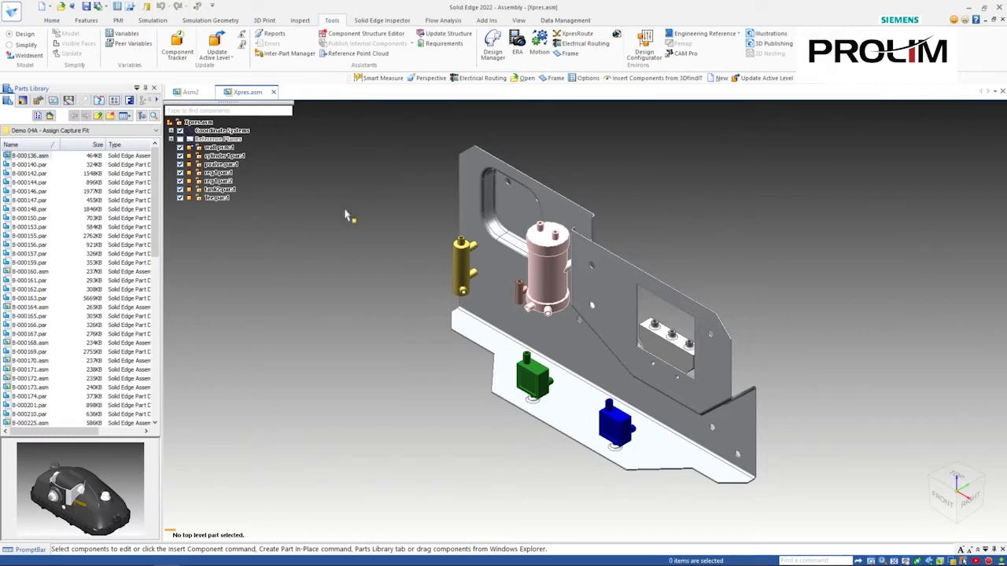
left_click(560, 35)
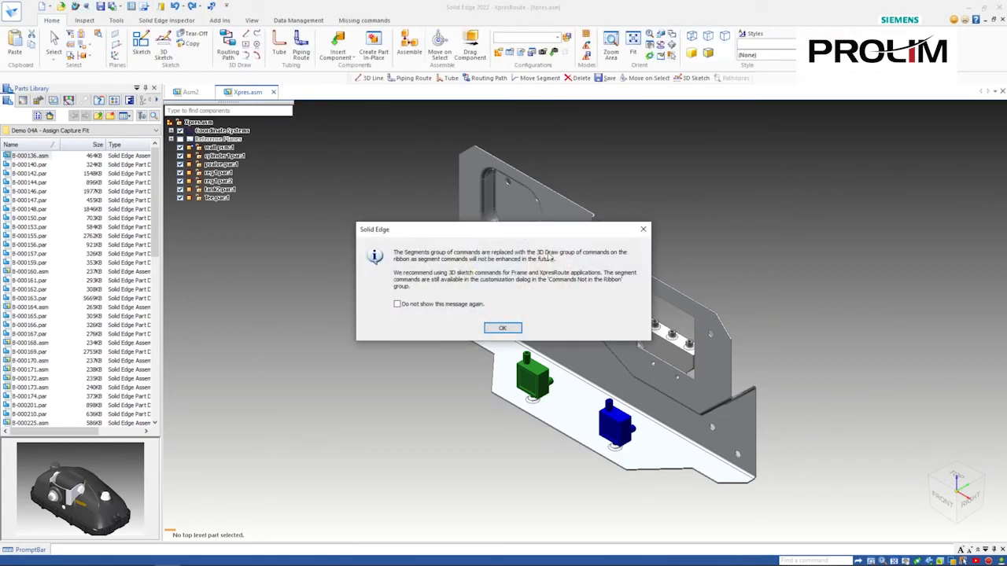
left_click(495, 328)
Step: Start a 3D line at the centre of the pink tank's port nearer the yellow cylinder and draw it about 96 mm up along Z
middle_click_drag(353, 219, 409, 260)
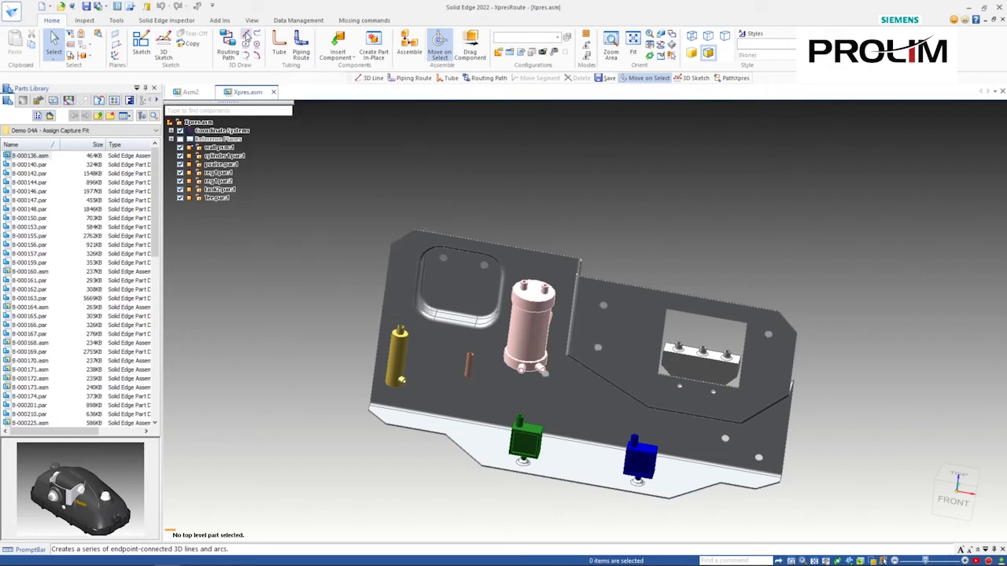
left_click(246, 36)
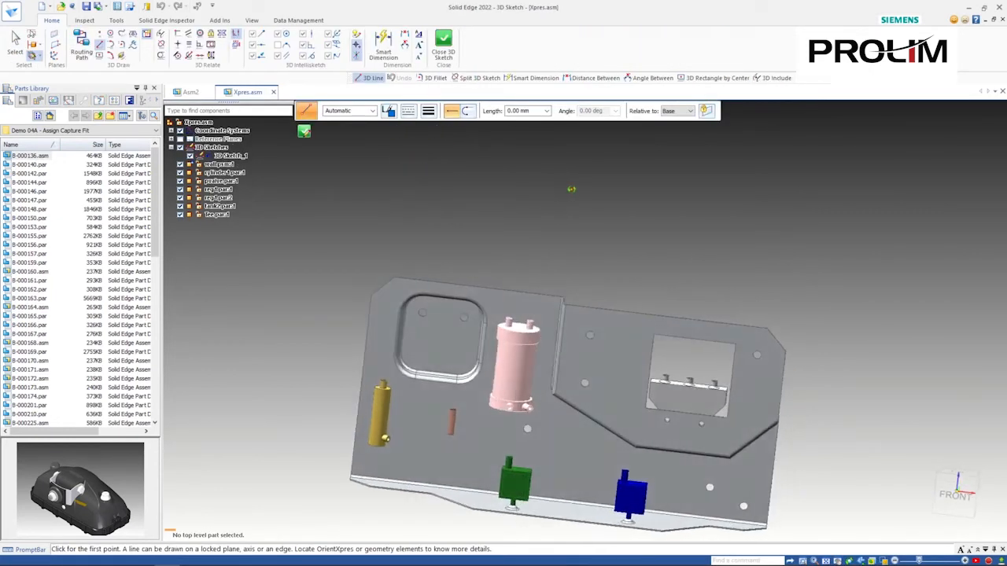
scroll(513, 332, "up", 3)
scroll(513, 332, "up", 2)
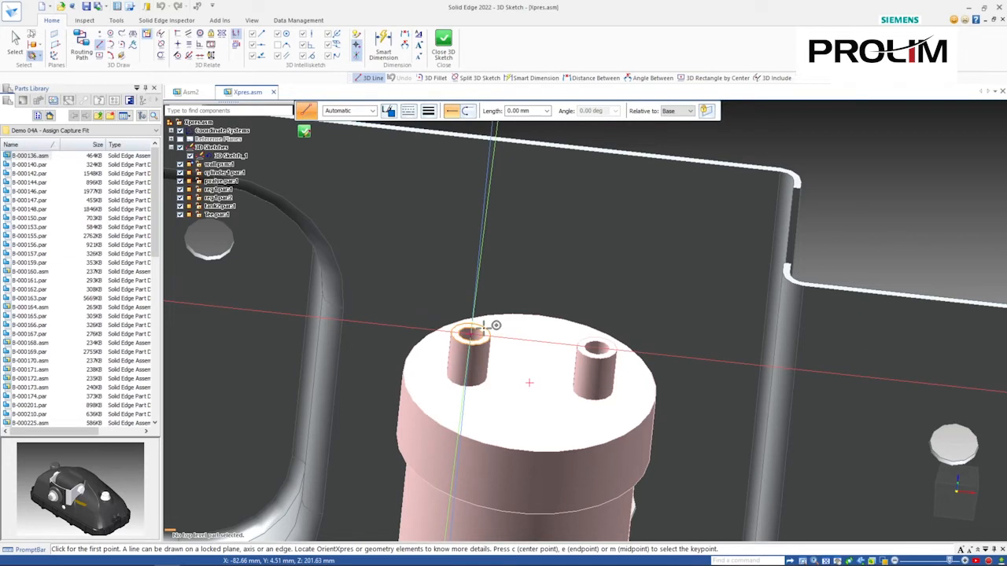
left_click(483, 325)
scroll(485, 323, "down", 5)
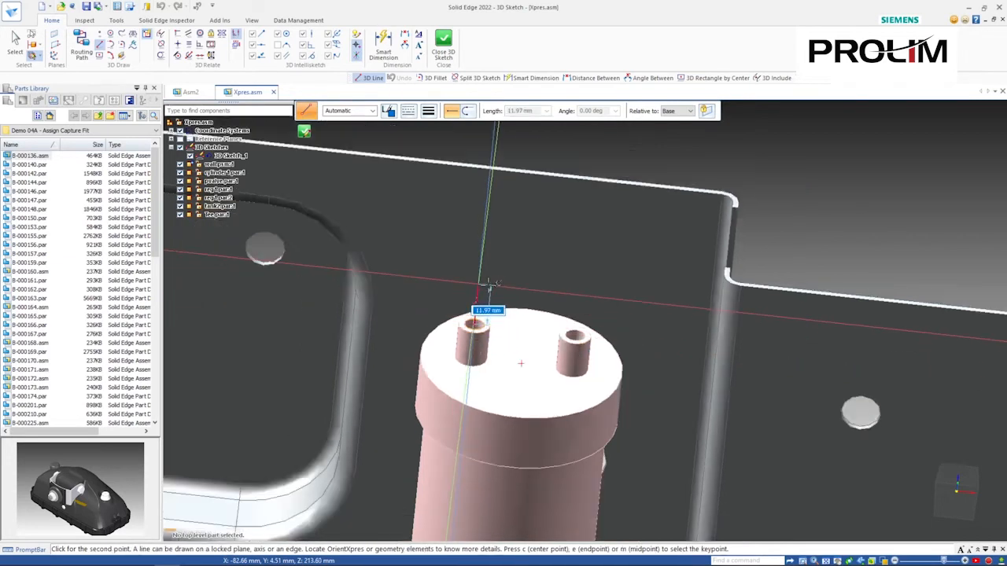
middle_click_drag(491, 291, 516, 302)
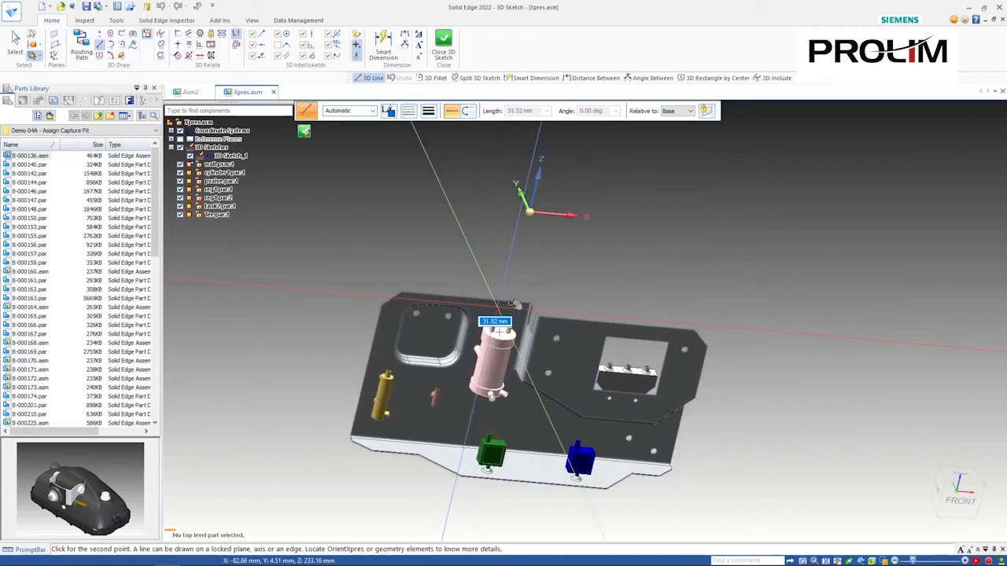
key("z")
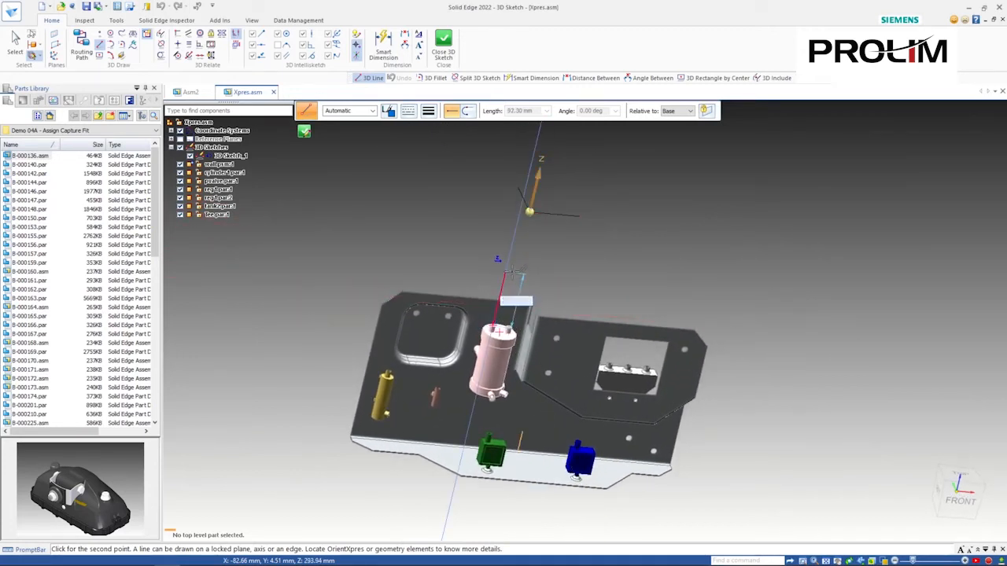
left_click(507, 270)
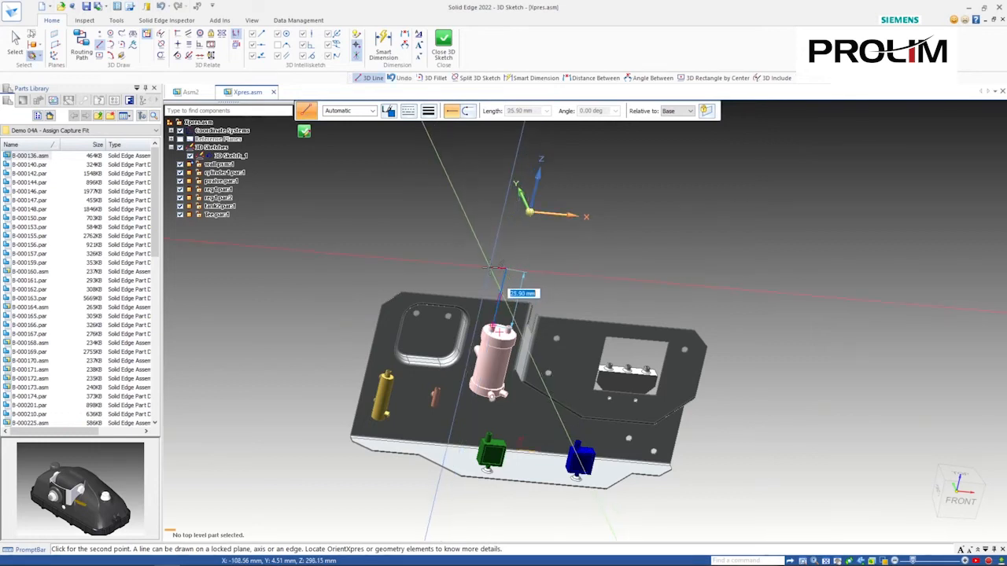
Step: Draw a second line about 140 mm along X toward the yellow cylinder, aligned with its upper port, and end the line chain
key("z")
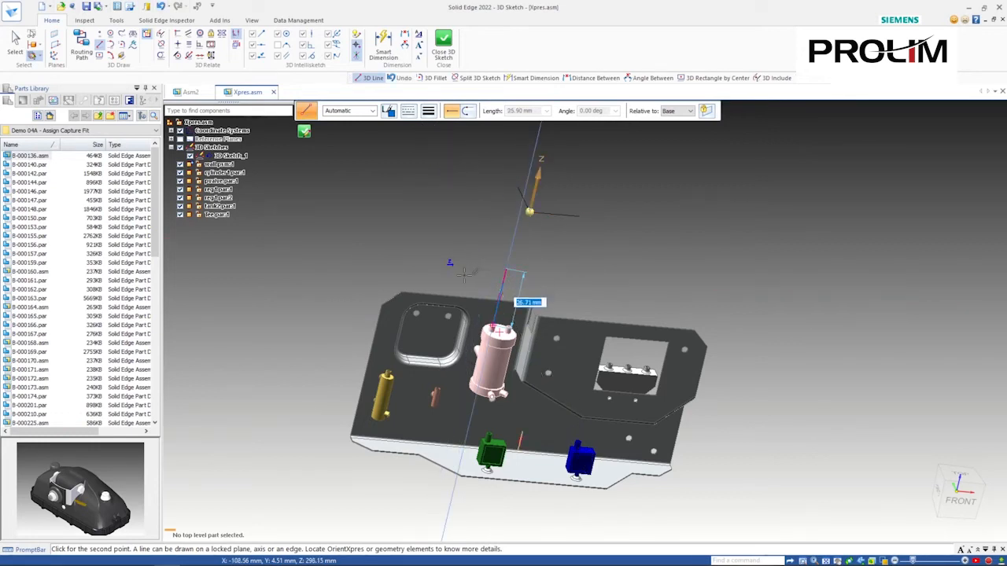
key("x")
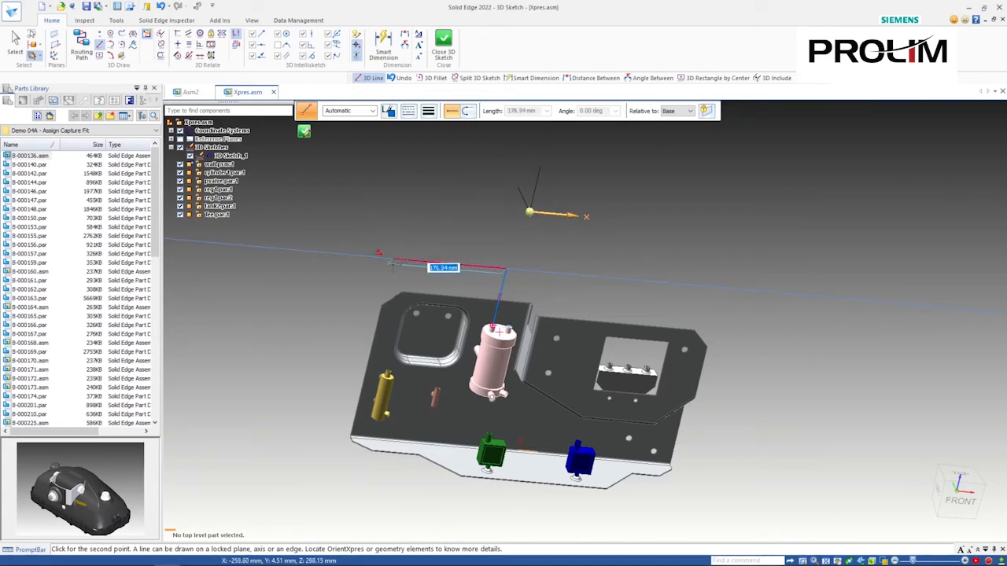
left_click(398, 368)
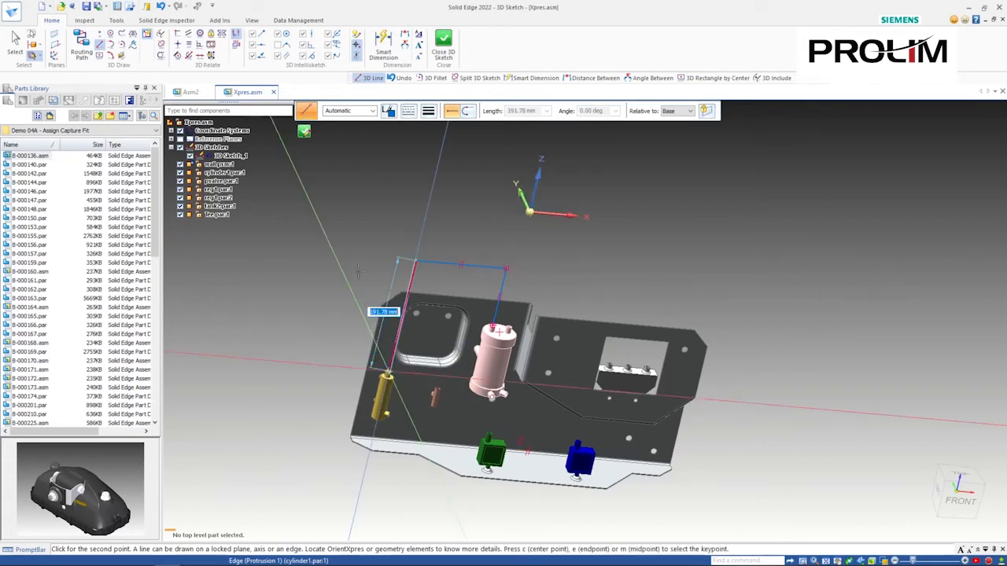
key("Escape")
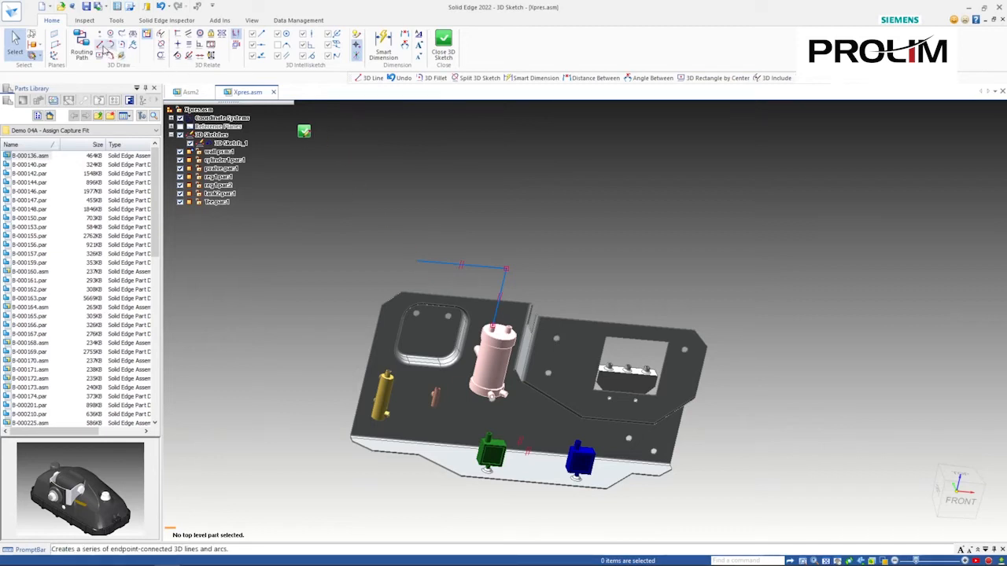
Step: Draw a third line about 135 mm down along Z from the free end of the X line and end the chain
left_click(105, 47)
middle_click_drag(379, 267, 425, 198)
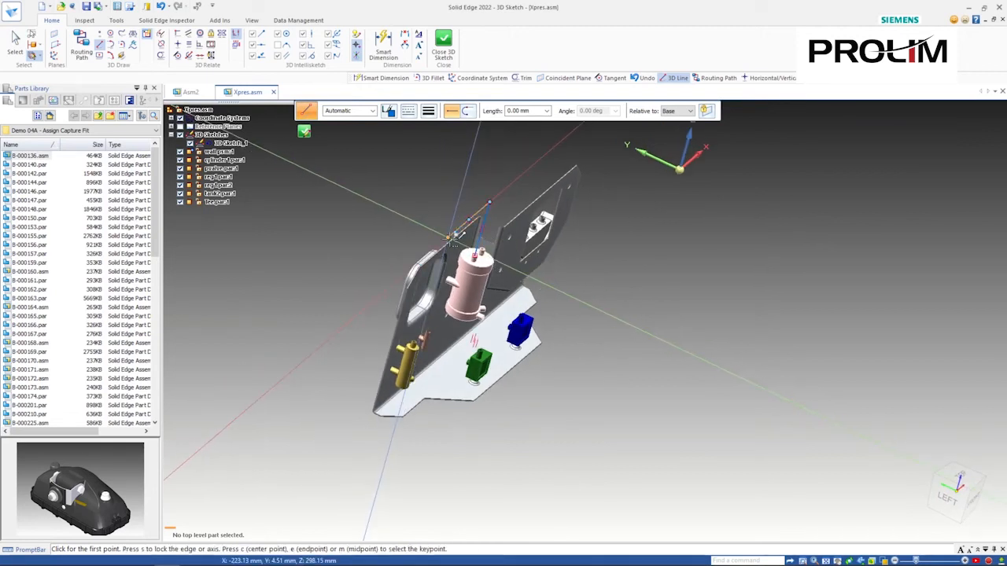
left_click(449, 238)
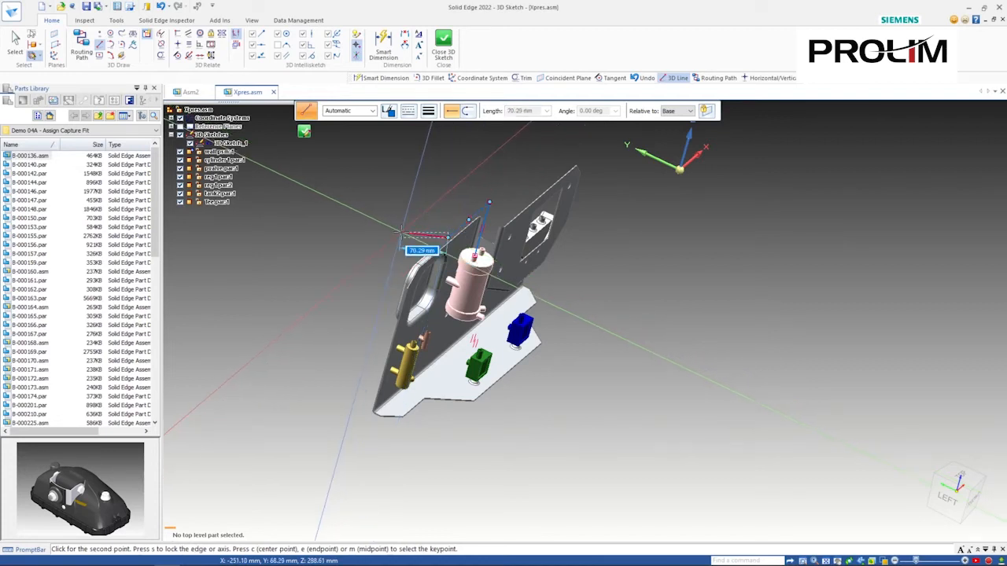
key("z")
key("z")
key("z")
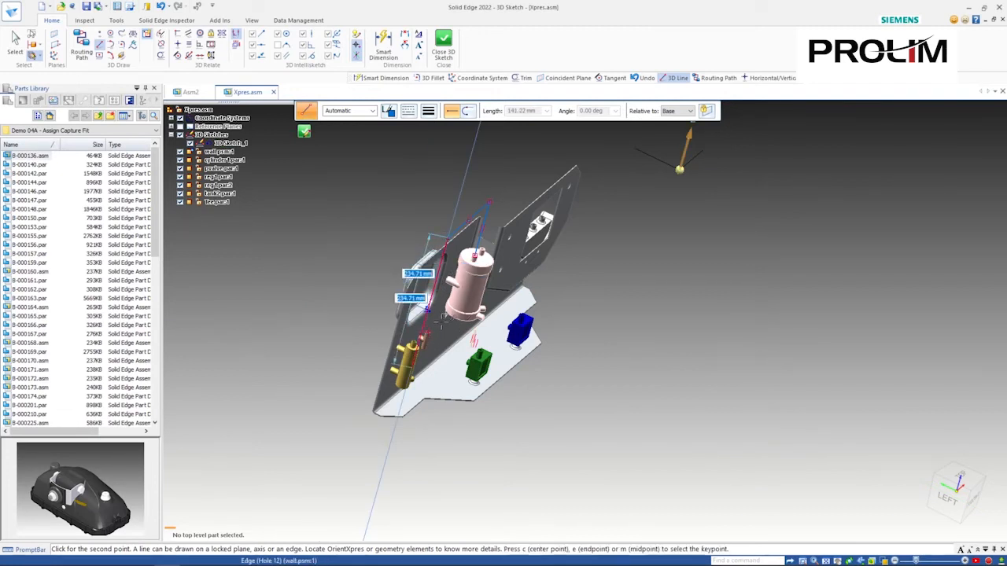
middle_click_drag(444, 340, 520, 295, "shift")
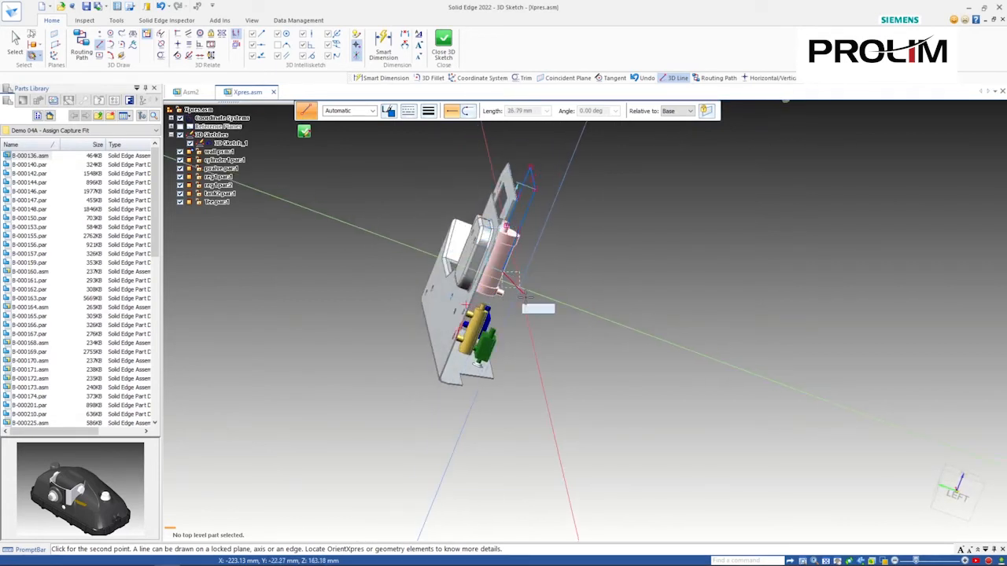
mouse_move(526, 296)
middle_mouse_down()
mouse_move(511, 297)
mouse_move(519, 299)
mouse_move(509, 285)
middle_mouse_up()
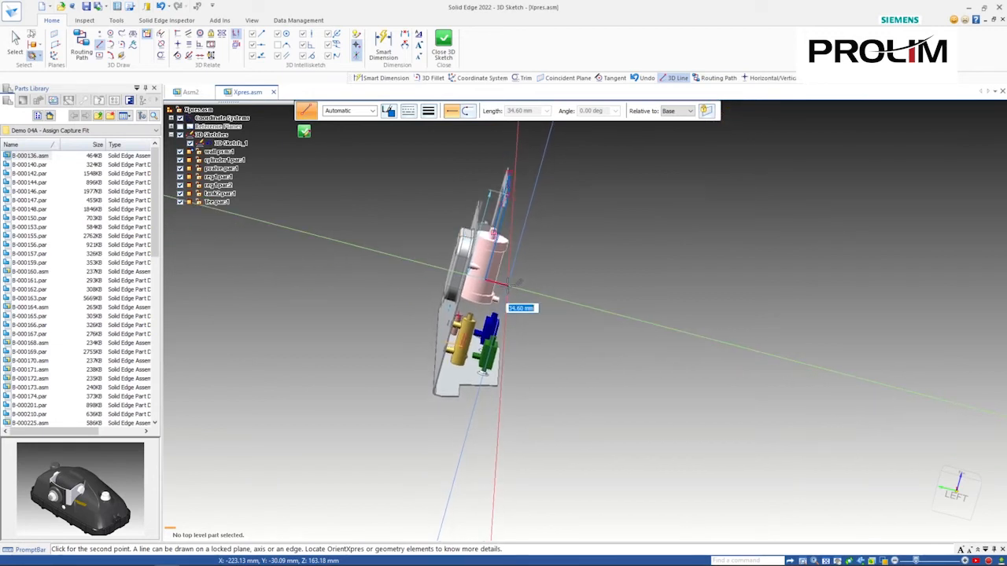
key("Escape")
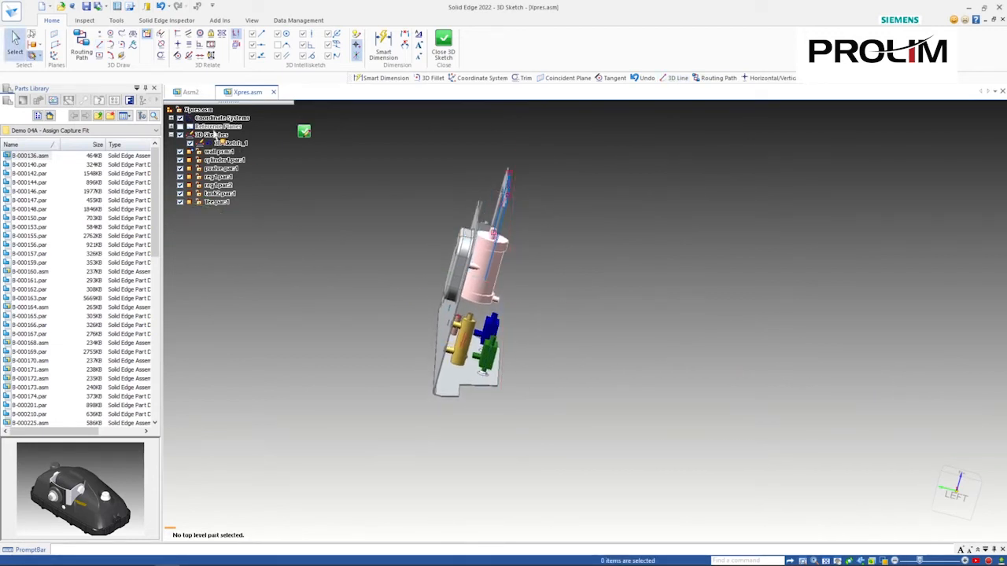
Step: Connect the vertical line's lower end to the yellow cylinder's upper port with a Y line about 7 mm and a Z line about 57 mm long
left_click(100, 45)
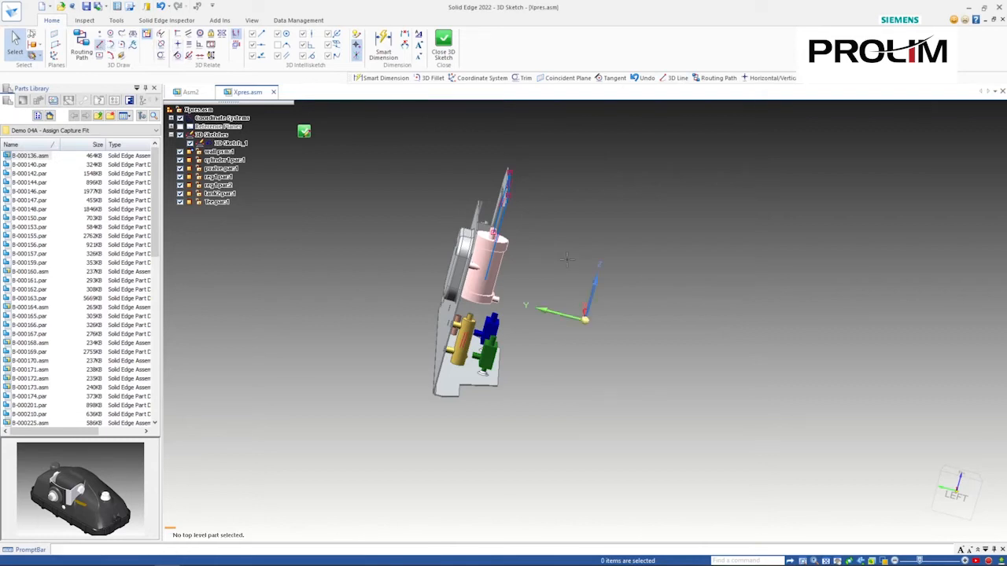
middle_click_drag(561, 330, 577, 301)
scroll(515, 262, "up", 5)
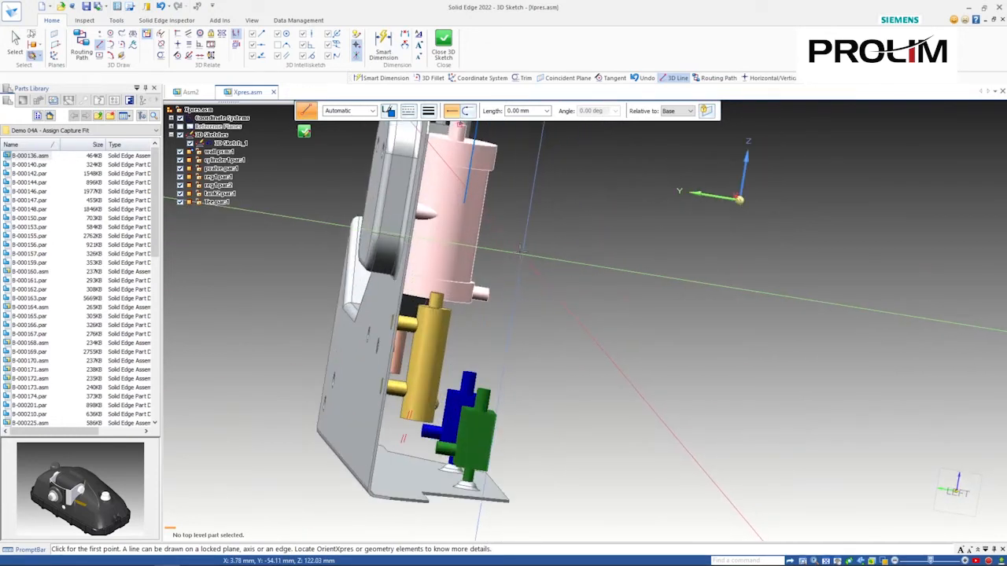
left_click(463, 203)
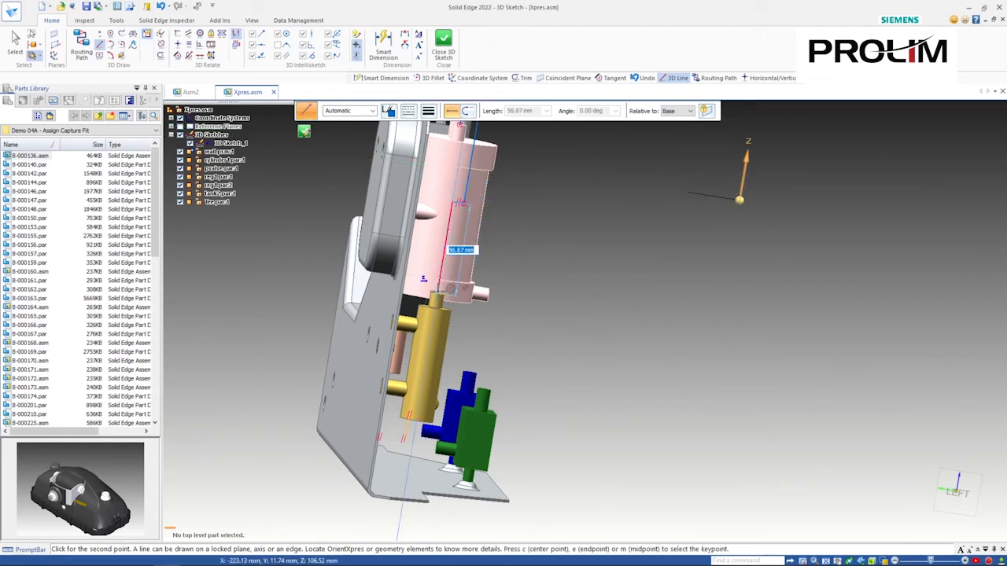
left_click(463, 203)
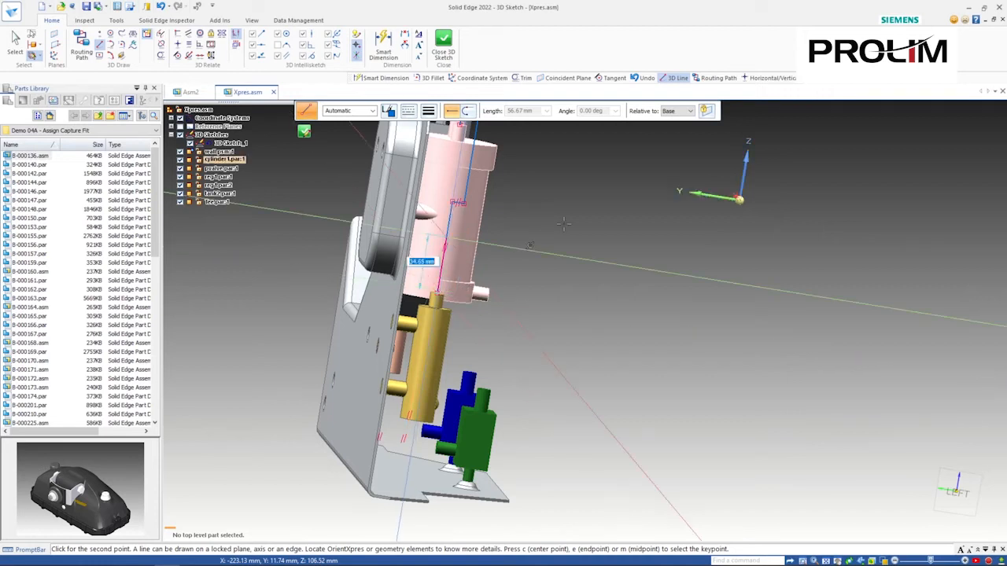
key("Escape")
scroll(596, 262, "down", 4)
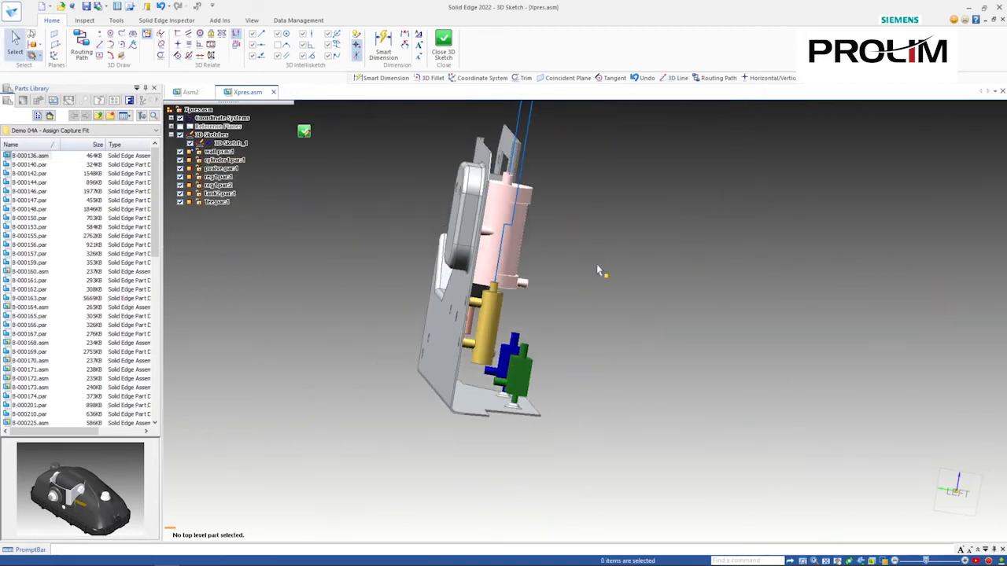
Step: Dimension the vertical line above the pink tank with Smart Dimension, set its length to 85 mm, and close the 3D sketch
middle_click_drag(612, 269, 507, 307)
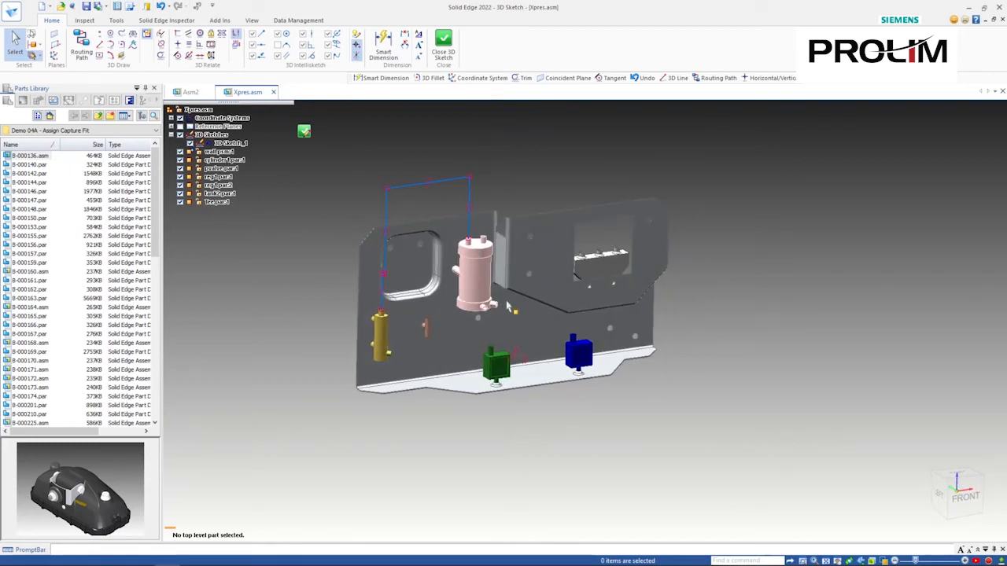
left_click(383, 45)
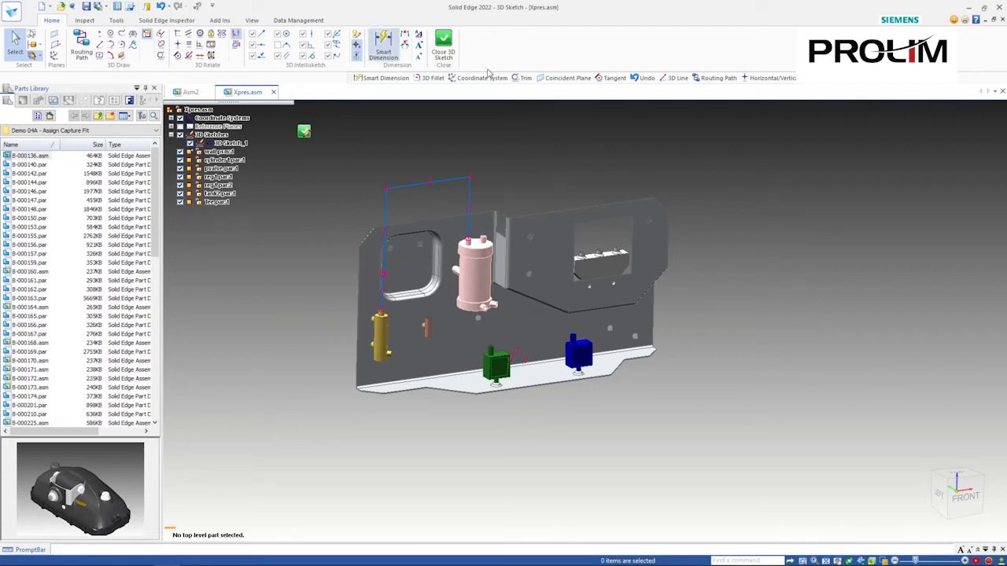
left_click(471, 193)
left_click(505, 200)
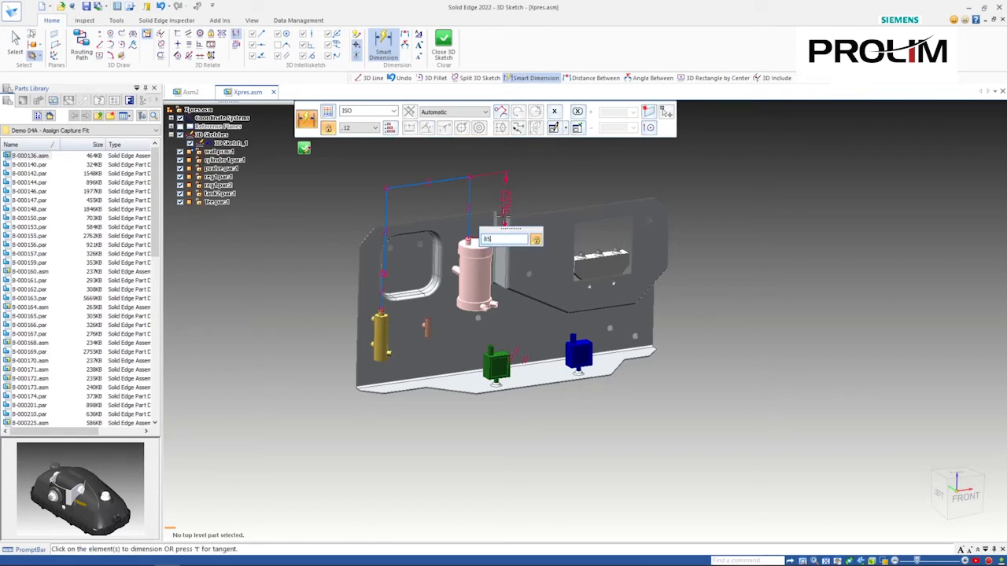
key("Return")
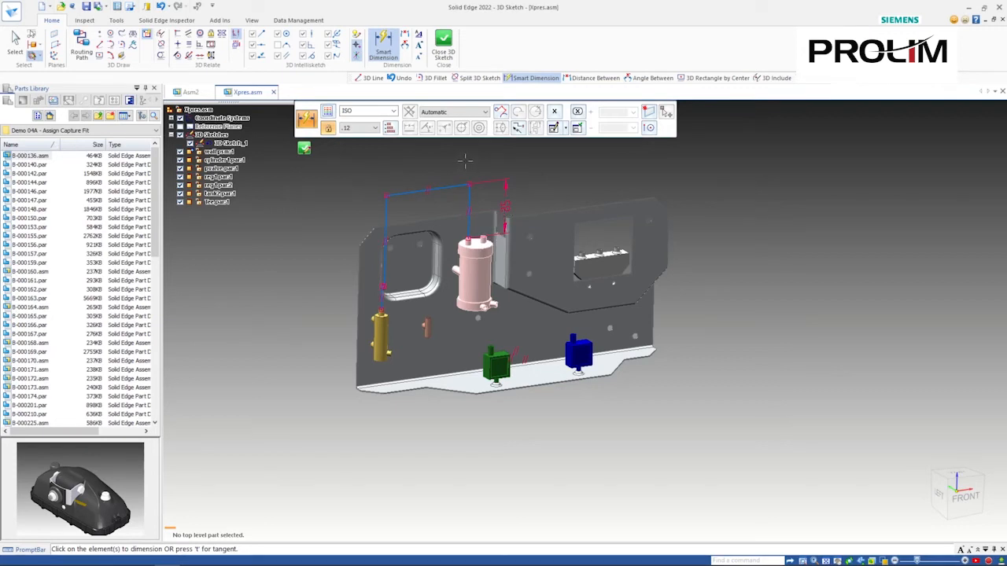
key("Escape")
middle_click_drag(287, 234, 297, 254)
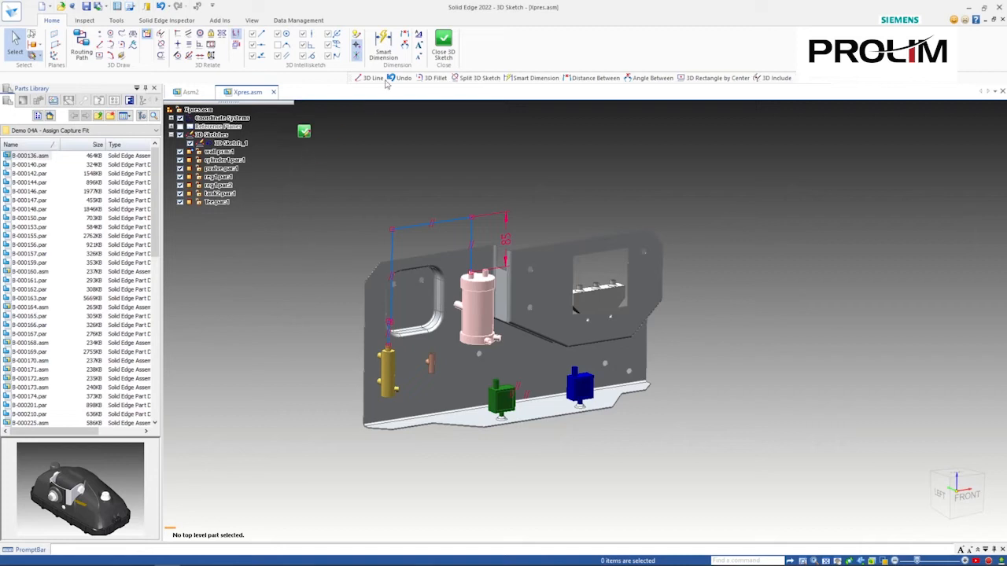
left_click(443, 44)
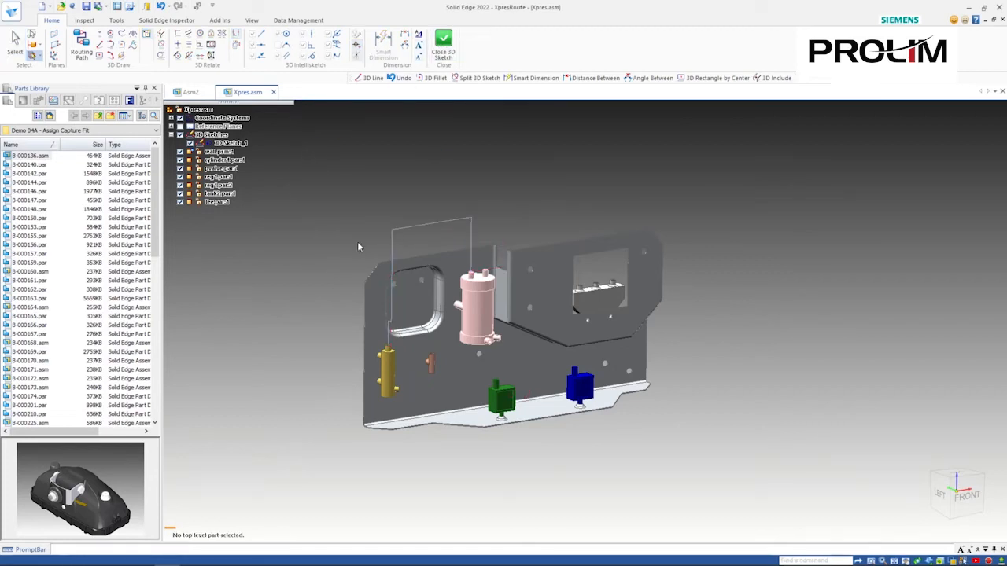
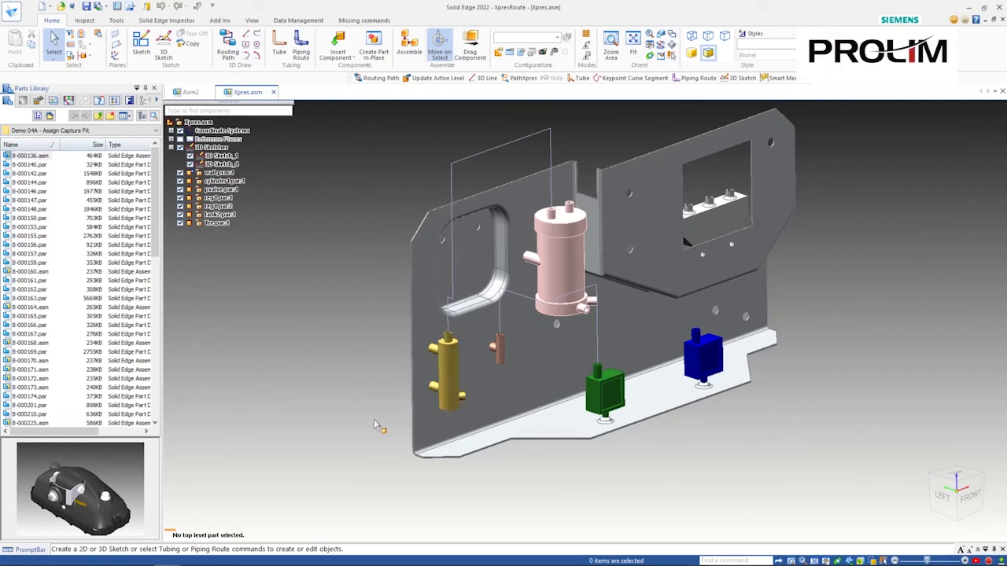
Step: Start the Tube command, name the tube file Tube_copper1, and open the Material Table from the material choices
middle_click_drag(344, 416, 305, 433, "shift")
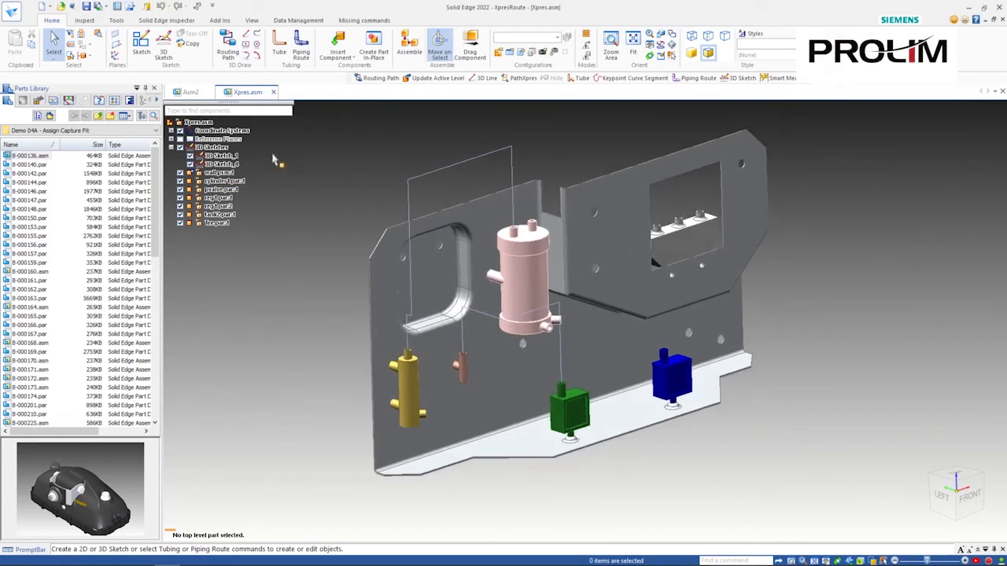
left_click(279, 45)
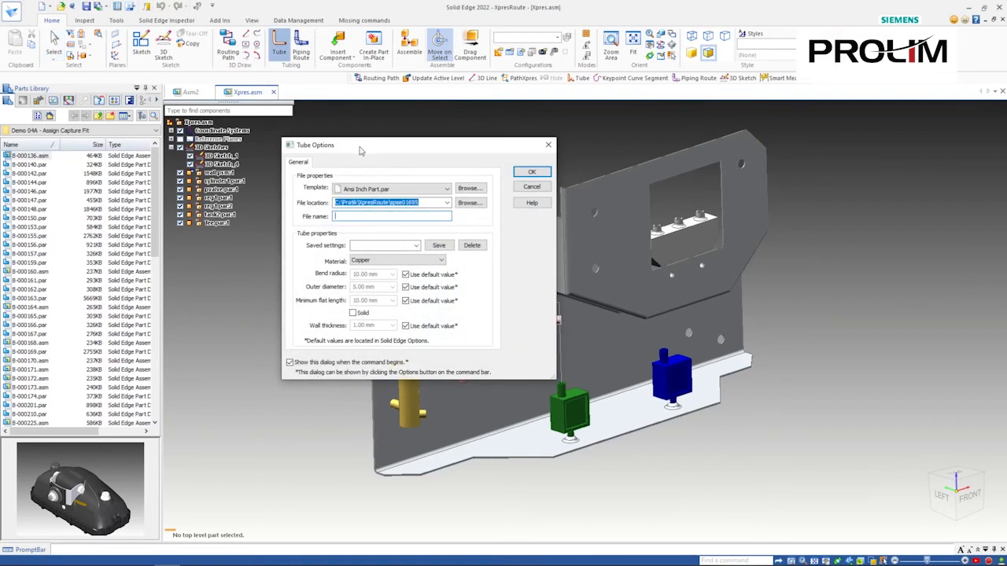
left_click_drag(360, 151, 303, 183)
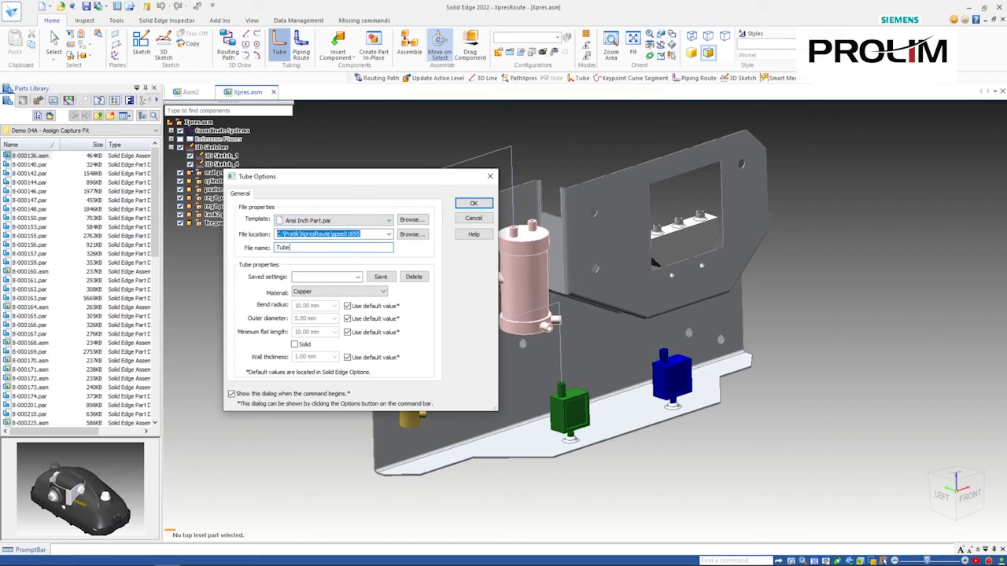
type("copper1")
left_click(378, 294)
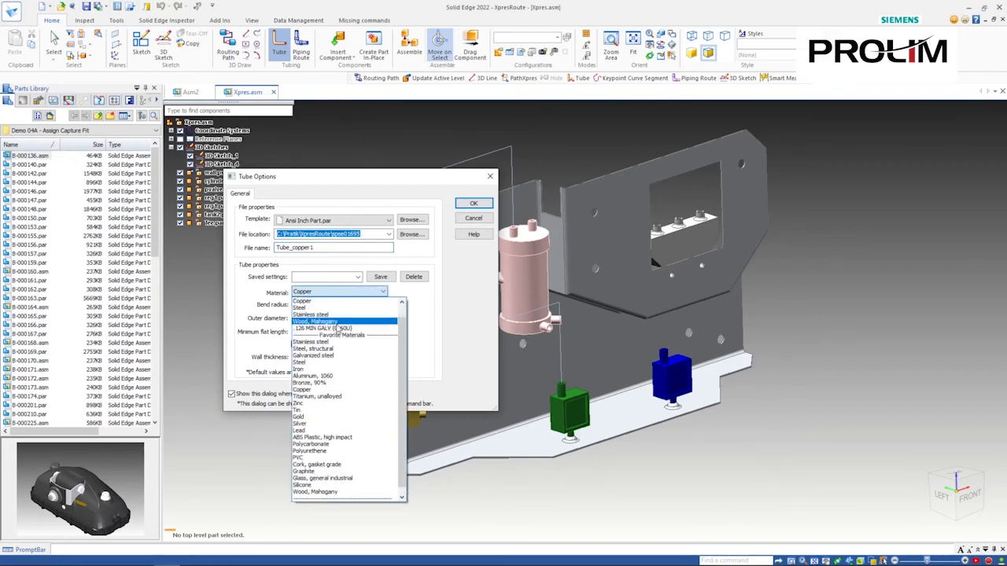
scroll(338, 329, "down", 1)
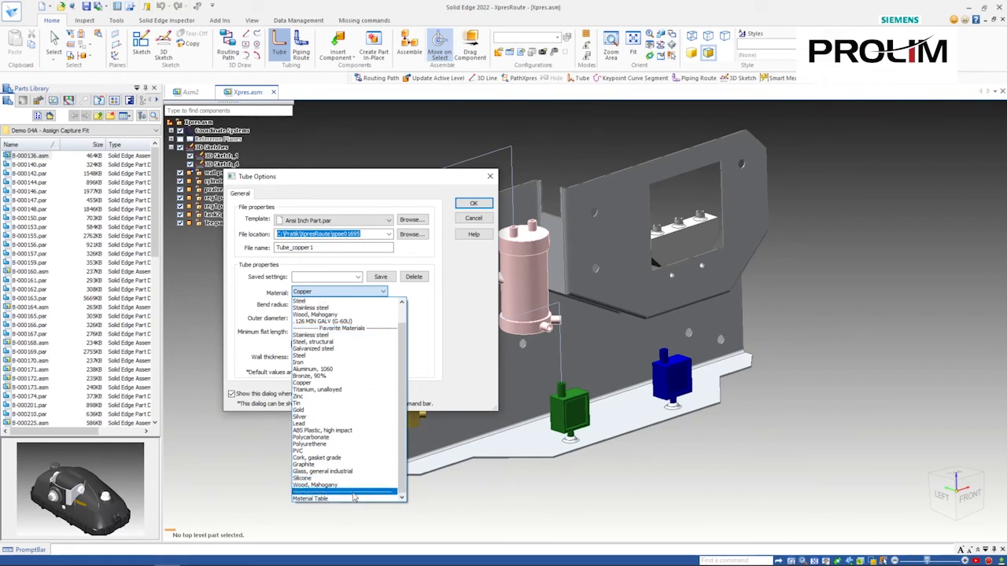
left_click(353, 499)
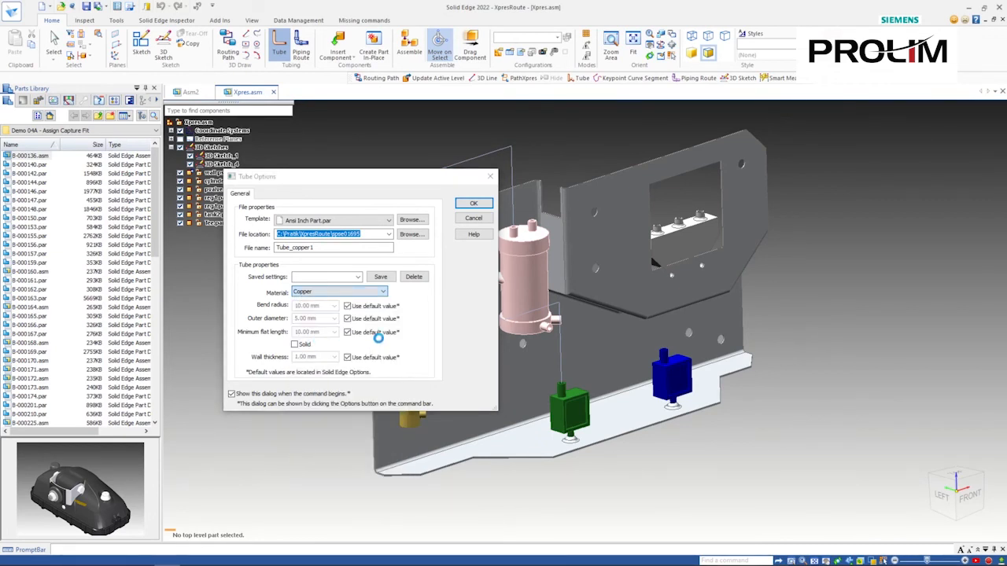
Step: Pick Copper from the Copper Alloys group of Library 1 as the tube material and accept it
left_click_drag(334, 151, 311, 117)
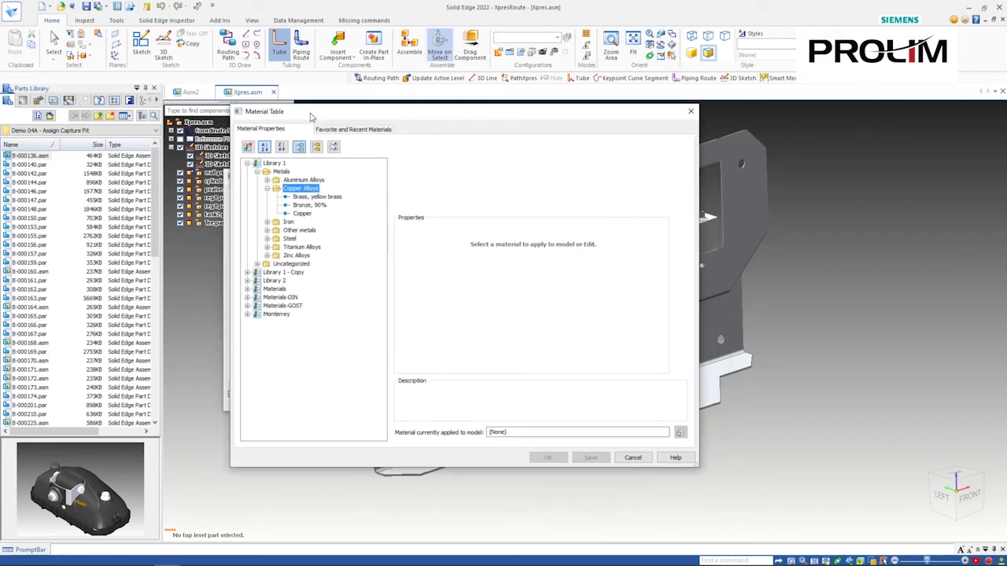
left_click(303, 213)
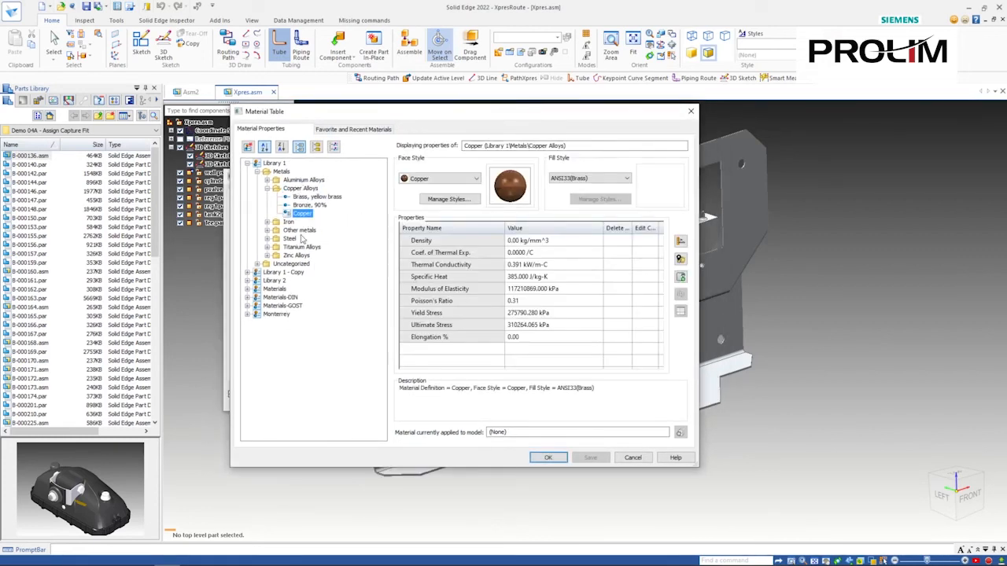
left_click(548, 457)
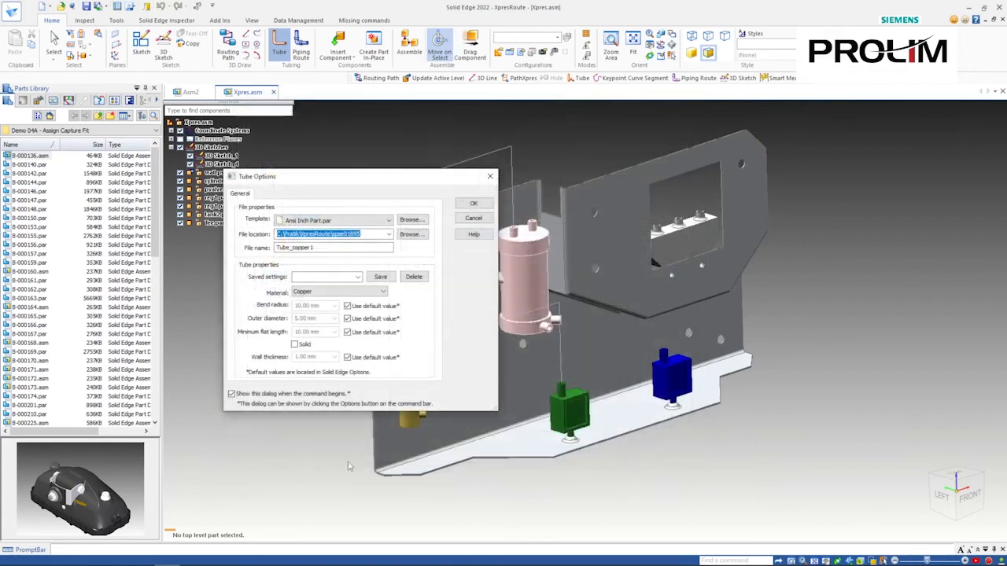
Step: Turn off the default values for the tube dimensions, set the wall thickness to 0.5 mm, and accept the tube options
left_click(347, 318)
left_click(347, 331)
left_click(347, 357)
left_click(324, 357)
type("0.5")
key("Tab")
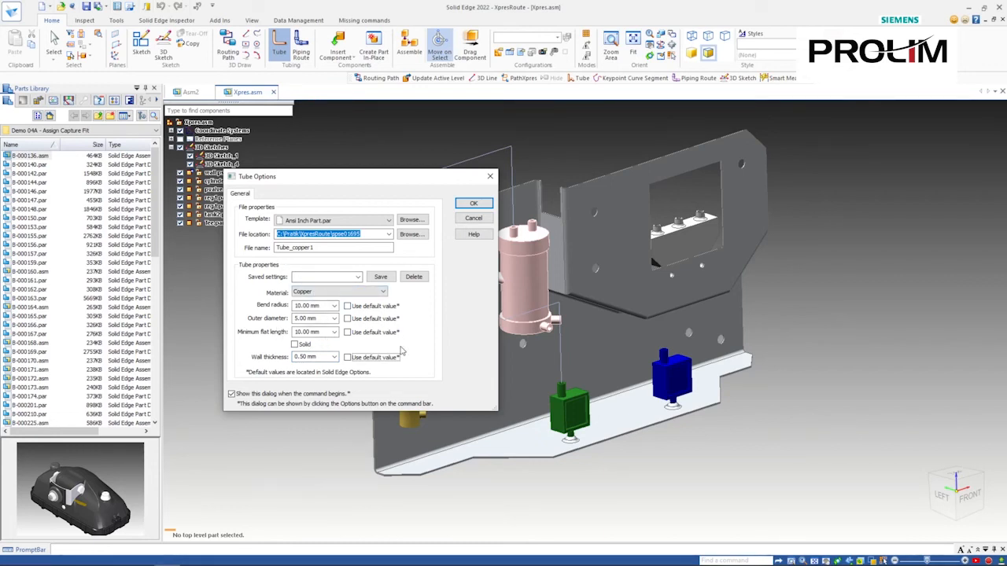
left_click(473, 206)
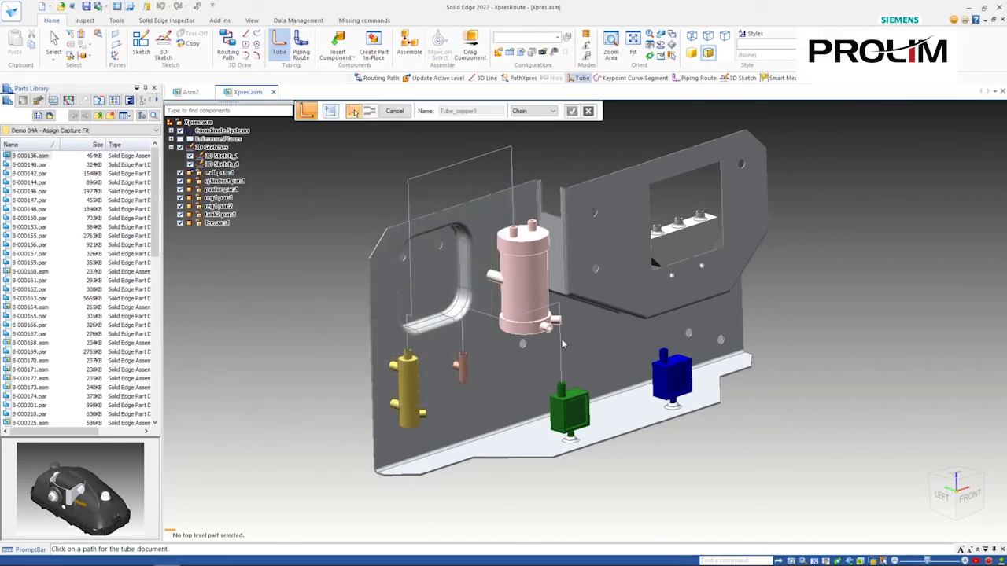
Step: Choose the path lines from the green block to the copper-coloured tee with Single selection and preview the tube
left_click(519, 112)
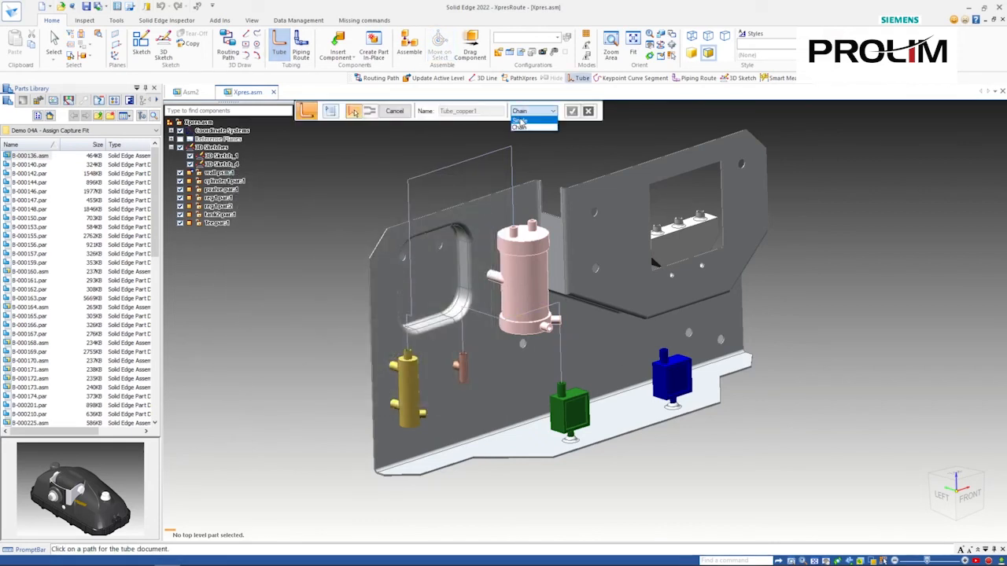
left_click(521, 120)
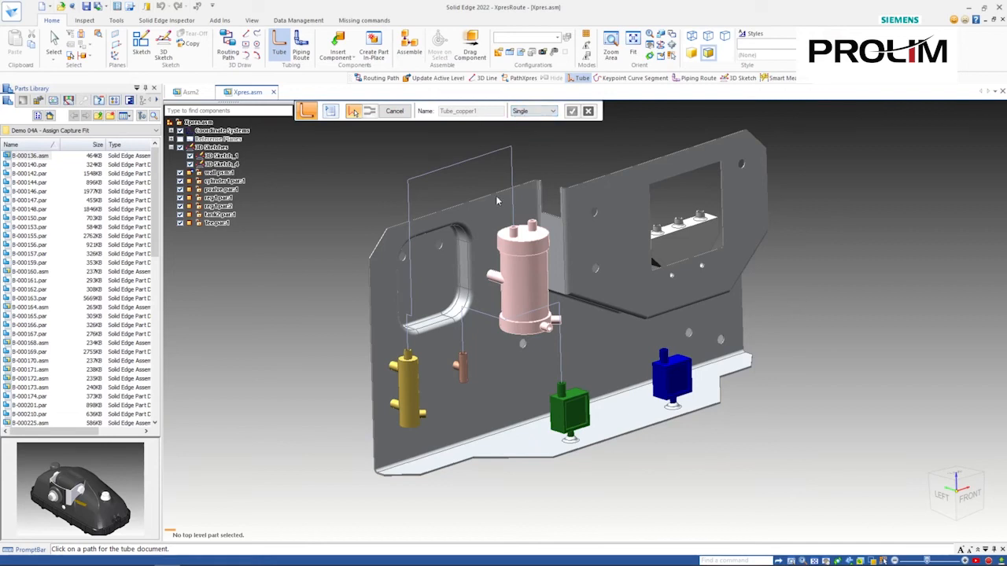
left_click(561, 339)
left_click(499, 315)
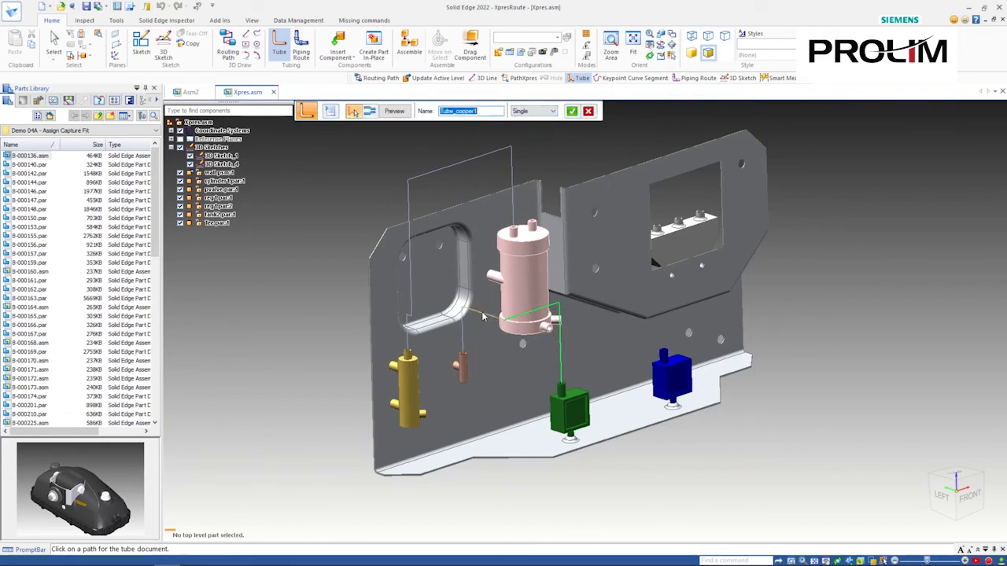
left_click(464, 336)
left_click(392, 113)
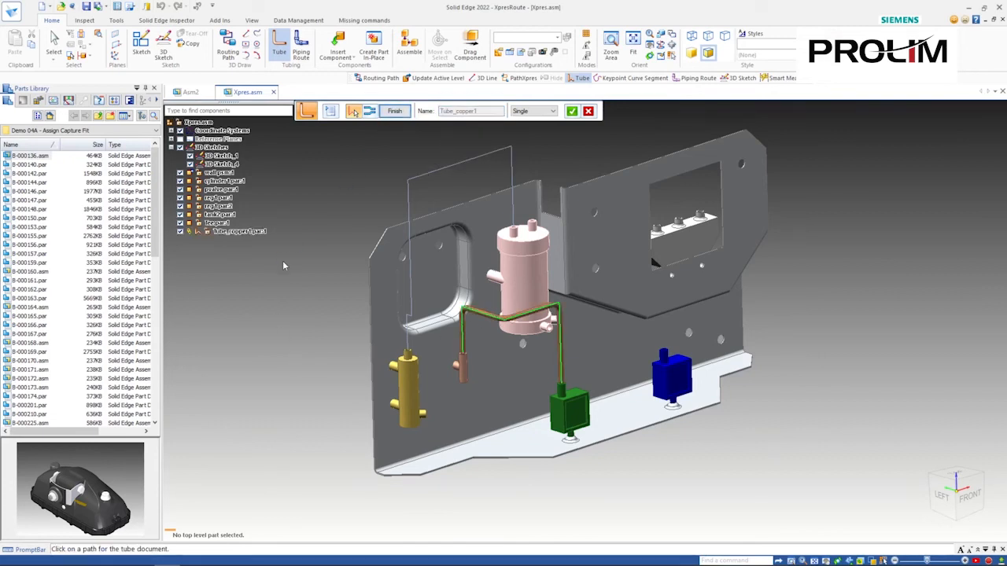
Step: Inspect the previewed copper tube between the green block and the tee, and accept it
mouse_move(294, 370)
middle_mouse_down()
mouse_move(281, 332)
mouse_move(310, 368)
middle_mouse_up()
middle_click(492, 355)
scroll(490, 353, "up", 2)
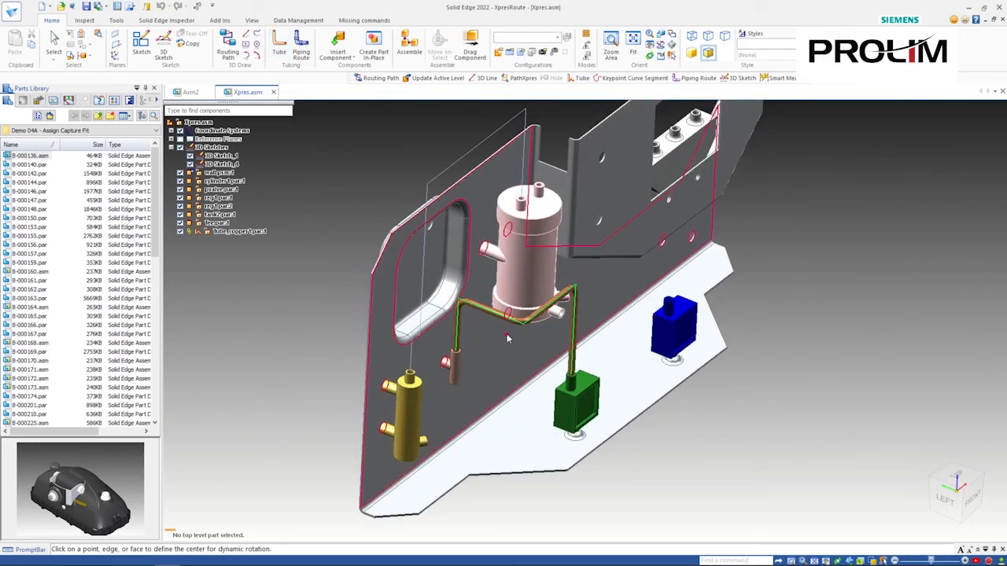
scroll(517, 338, "up", 2)
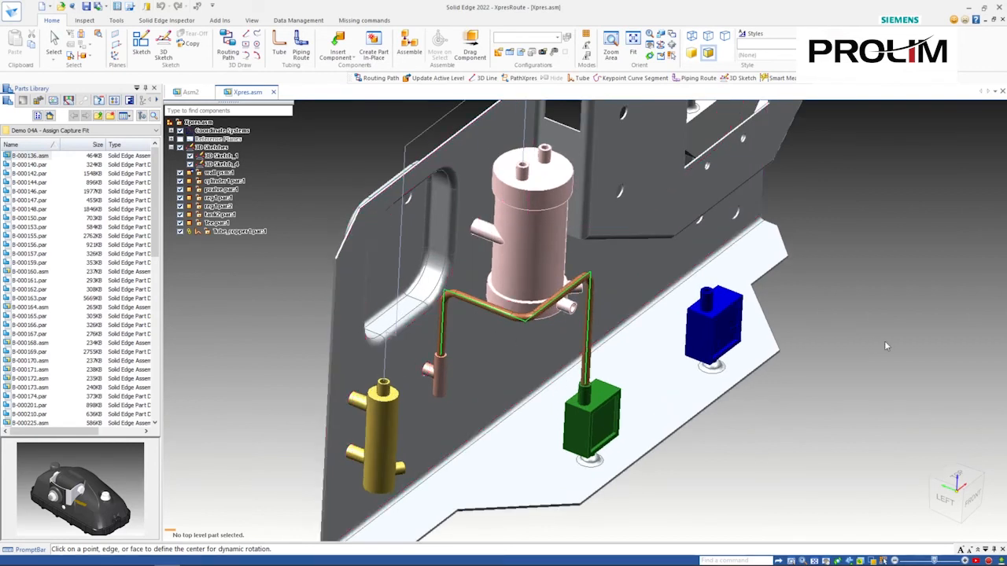
key("Escape")
scroll(500, 324, "up", 2)
scroll(500, 324, "down", 3)
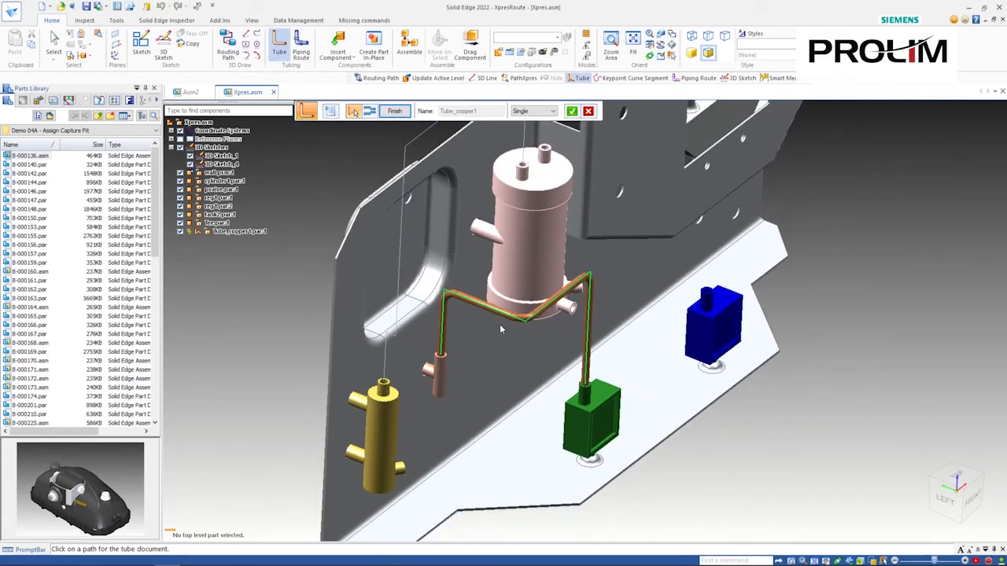
middle_click_drag(499, 325, 520, 201)
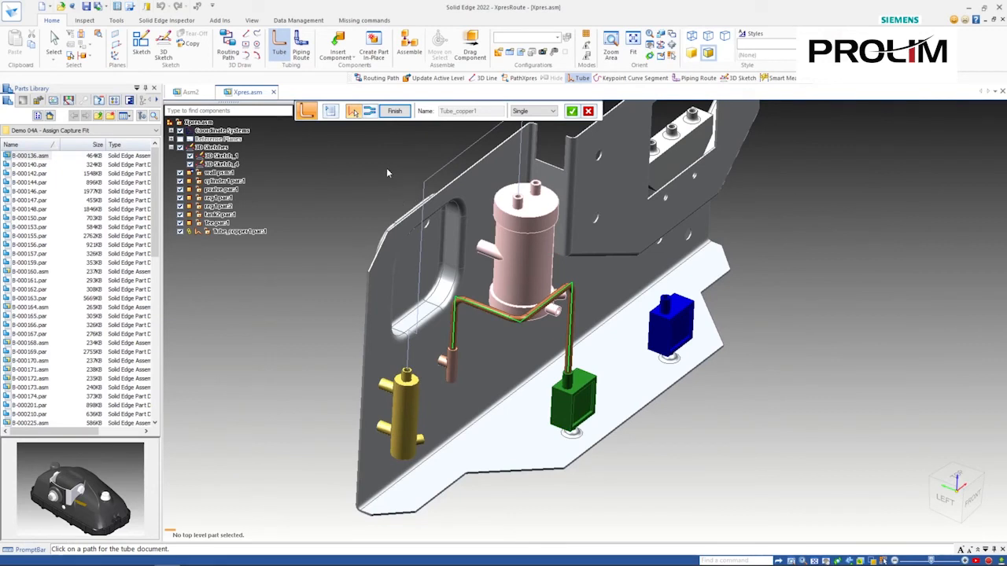
left_click(570, 115)
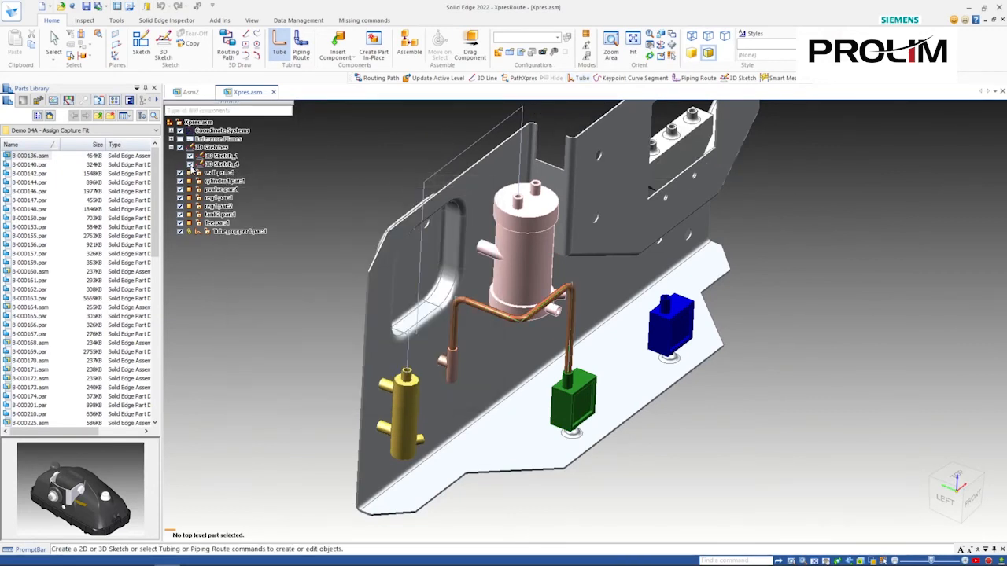
Step: Hide 3D Sketch_4 and the green block reg1.par:1 to expose the tube's lower end, keeping the pink tank shown
key("ctrl+f")
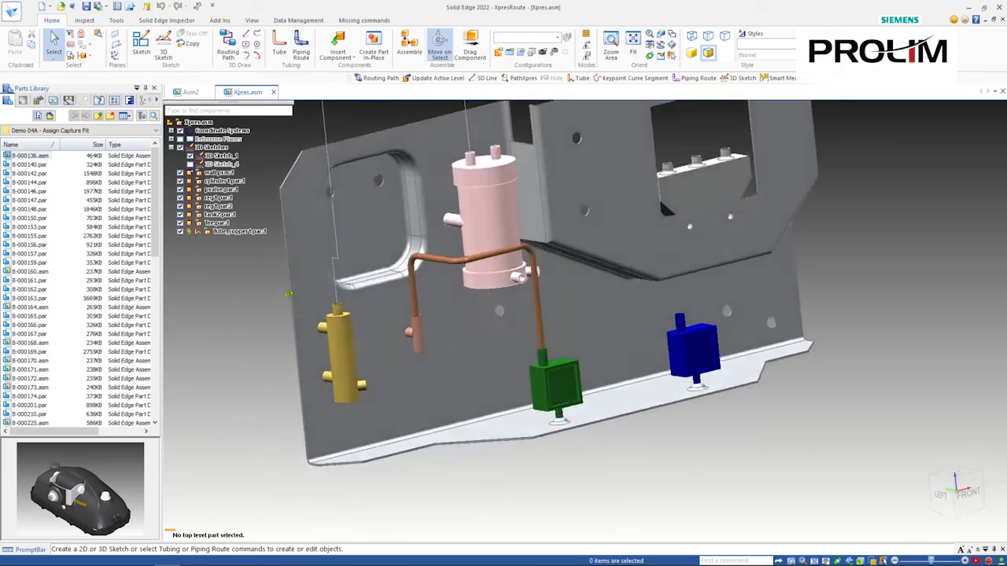
middle_click_drag(224, 281, 297, 356)
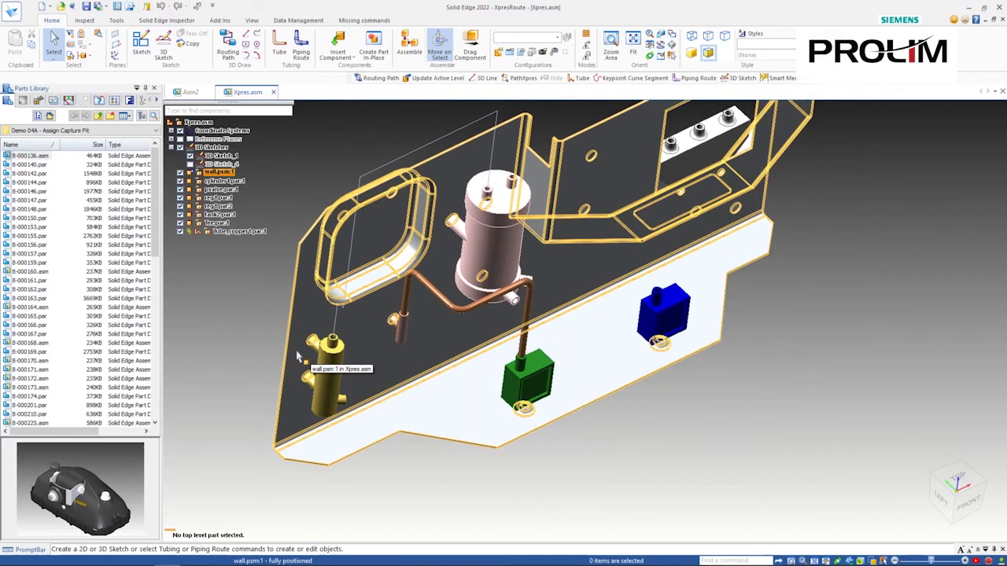
left_click(180, 213)
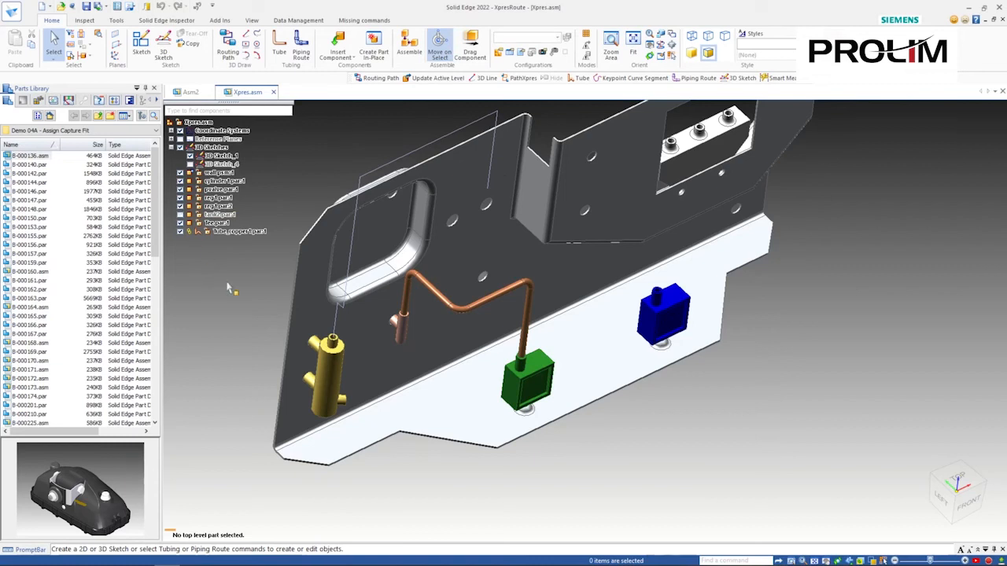
left_click(180, 214)
left_click(180, 197)
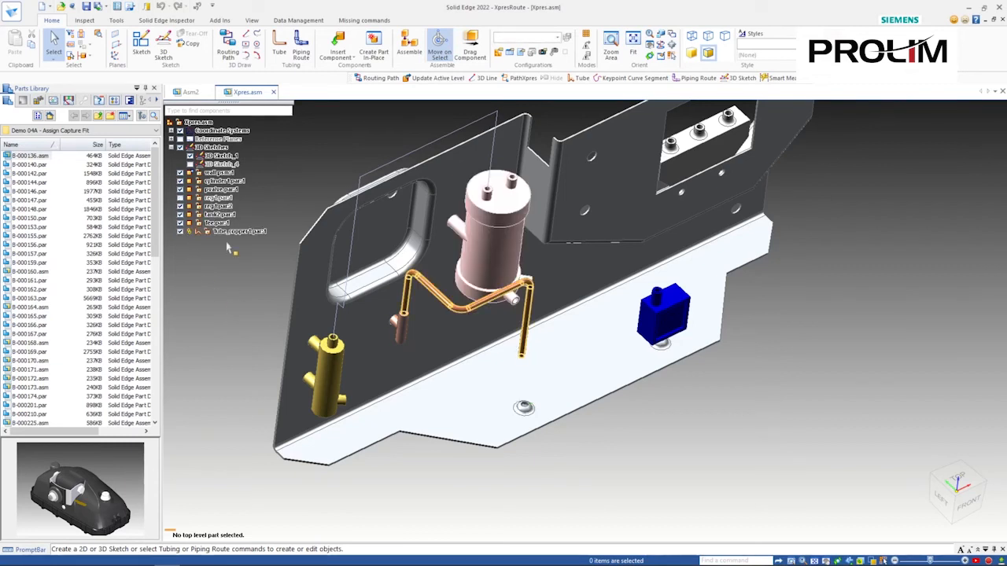
Step: Reopen Tube_copper1 for editing and go to its End Treatment step
key("ctrl+f")
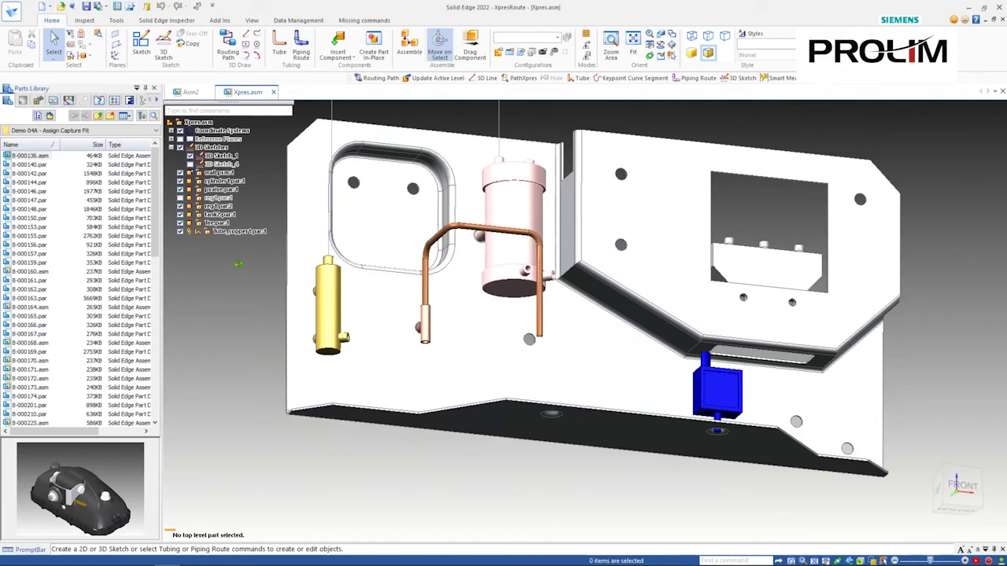
scroll(543, 340, "up", 4)
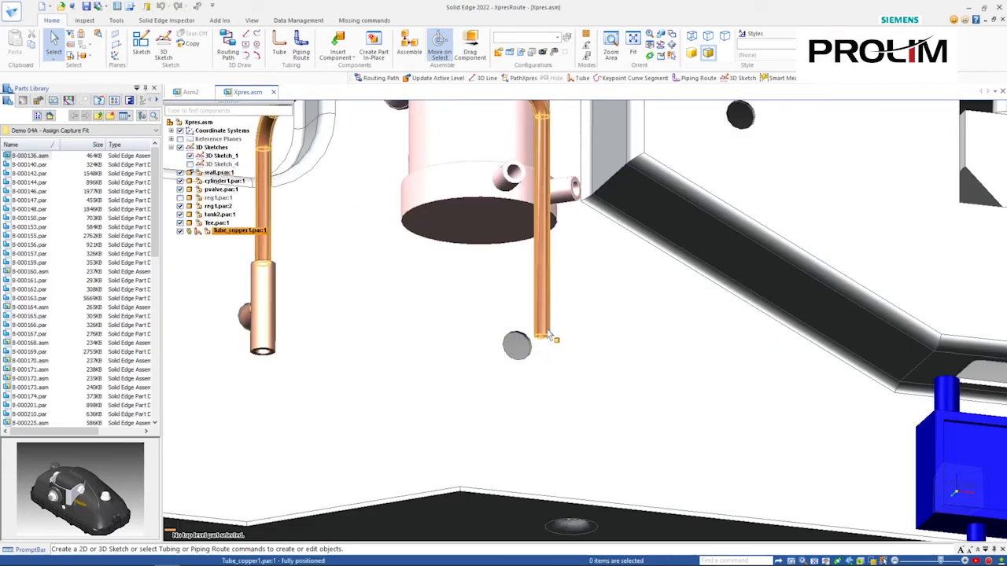
left_click(542, 339)
key("t")
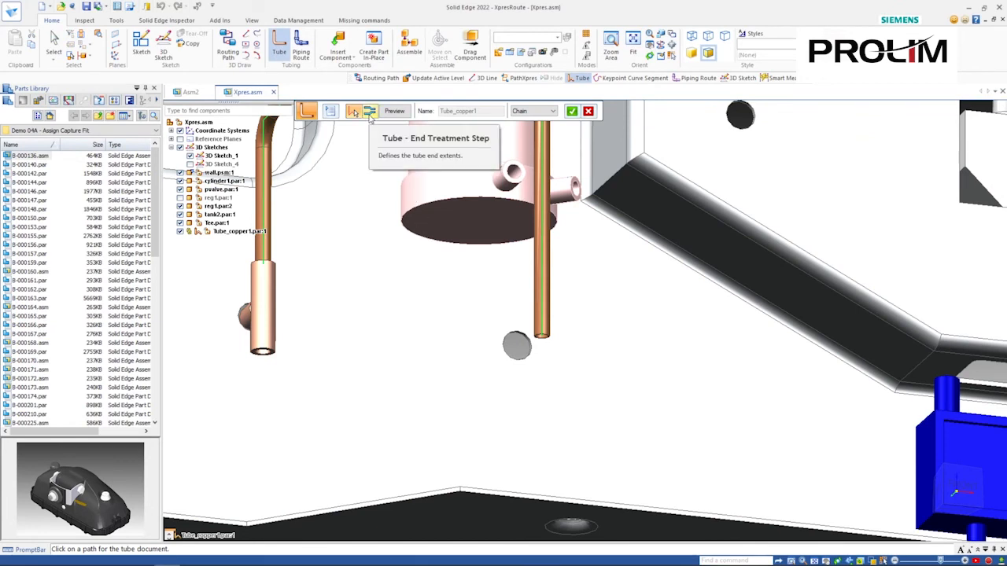
left_click(370, 114)
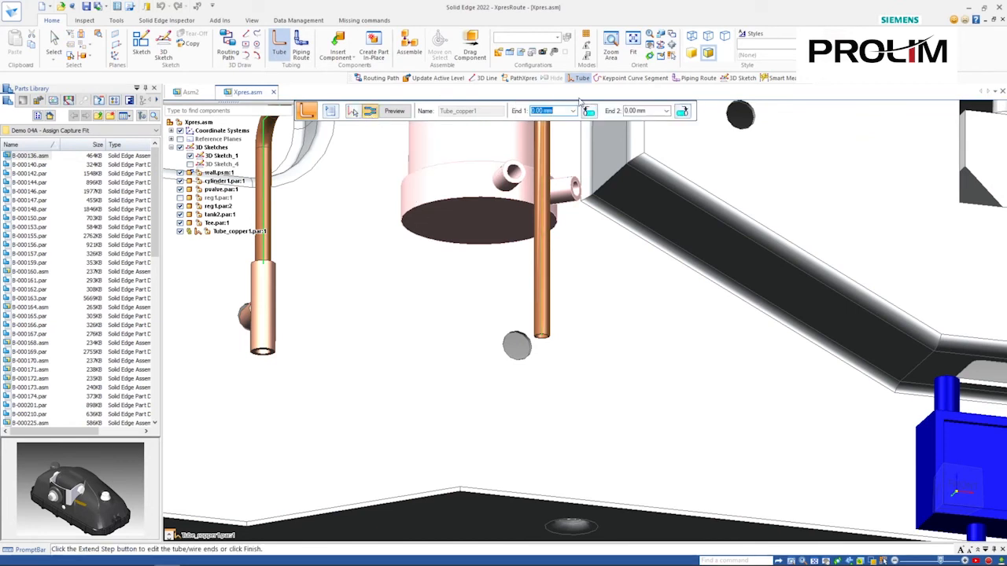
Step: Try the Expand and Flange end treatments for End 1 of the tube, and apply Expand
left_click(590, 112)
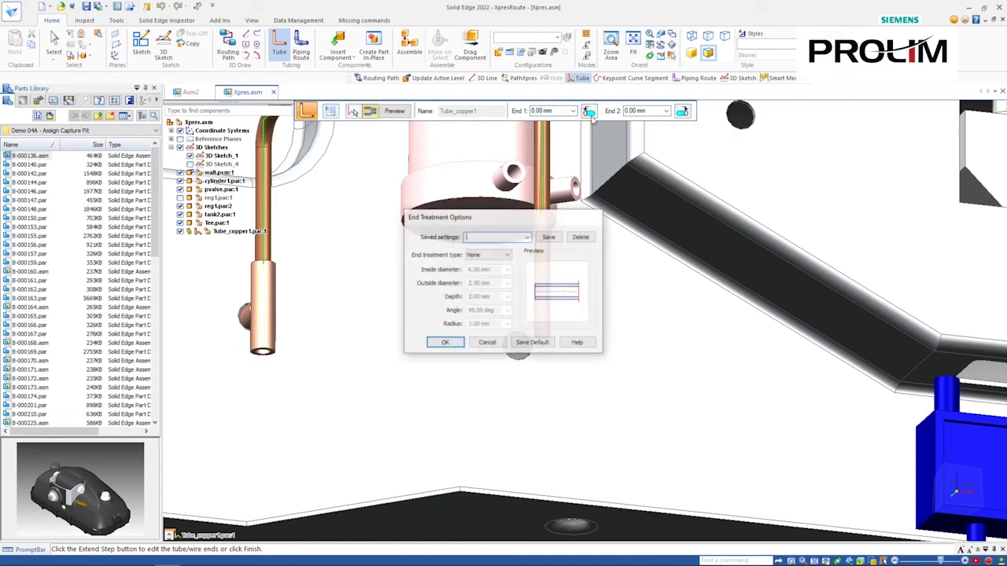
left_click(509, 256)
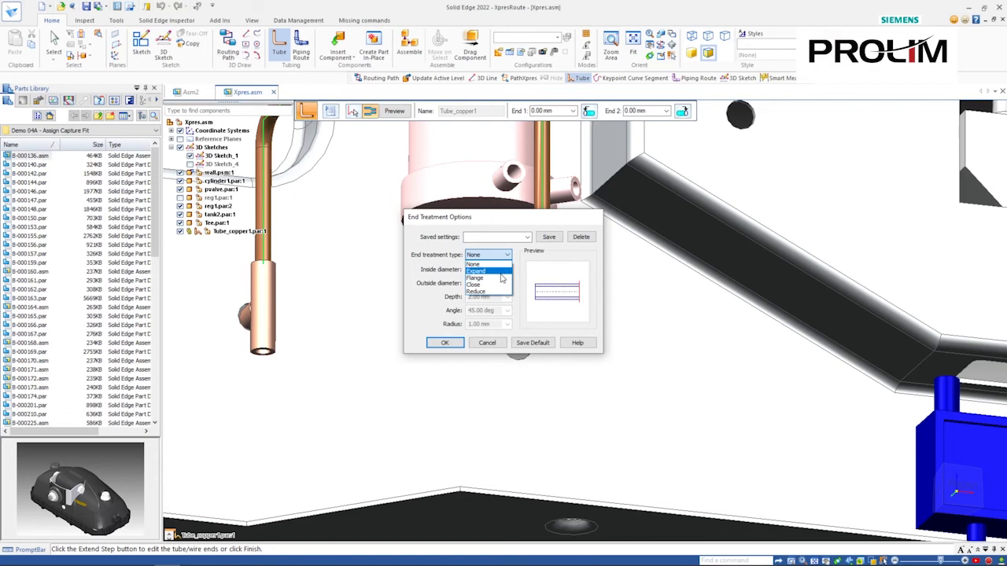
left_click(501, 271)
left_click(503, 254)
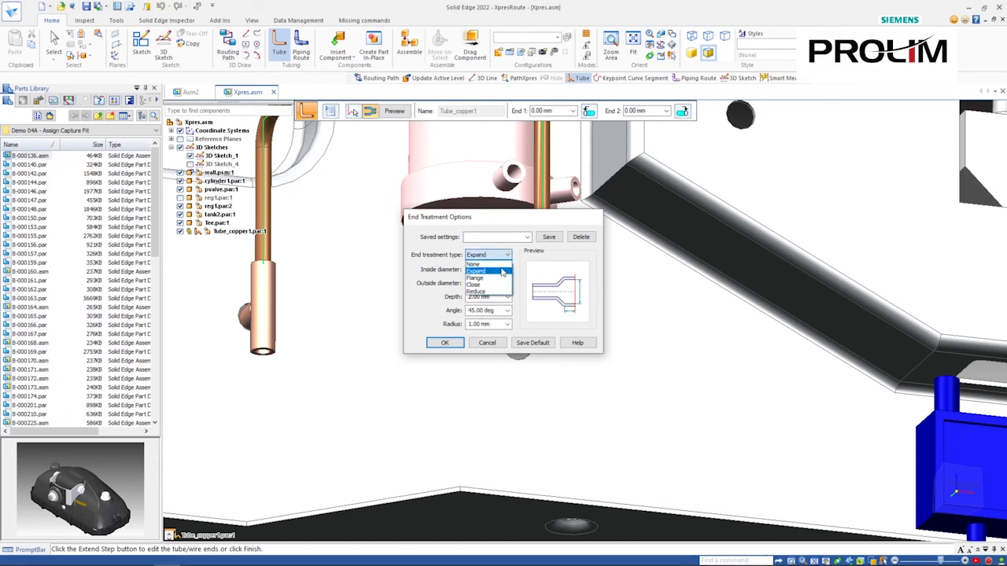
left_click(501, 279)
left_click(507, 255)
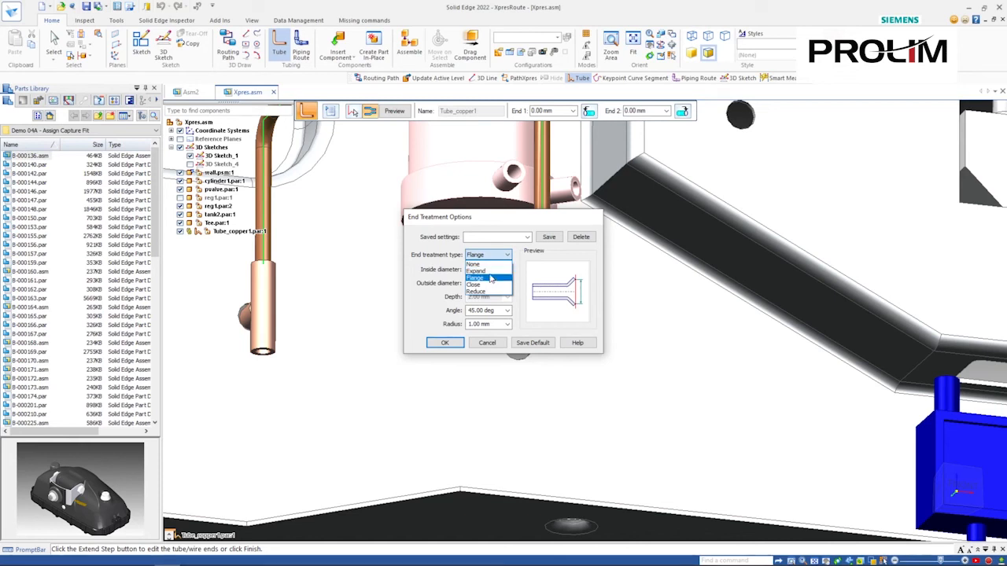
left_click(478, 270)
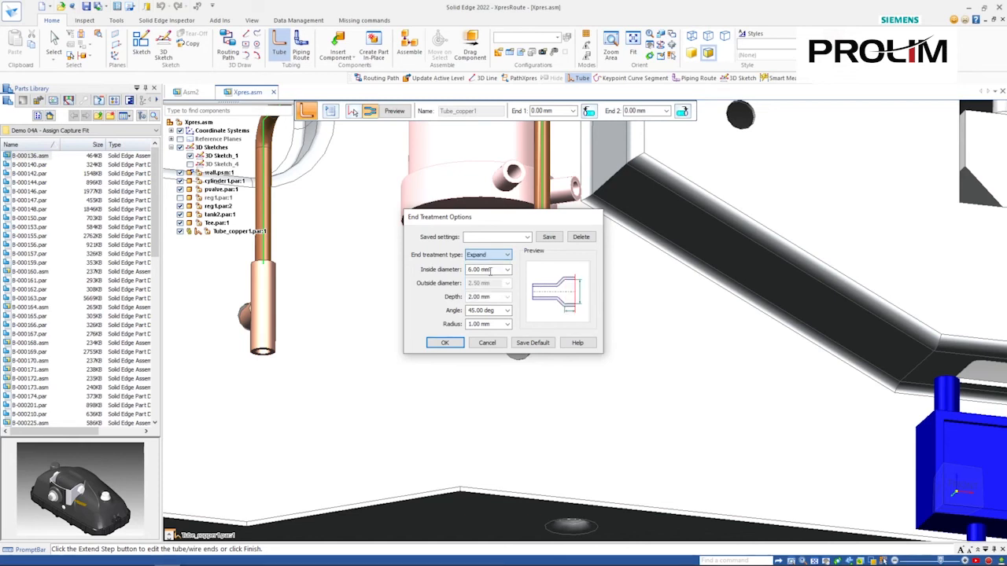
left_click(445, 343)
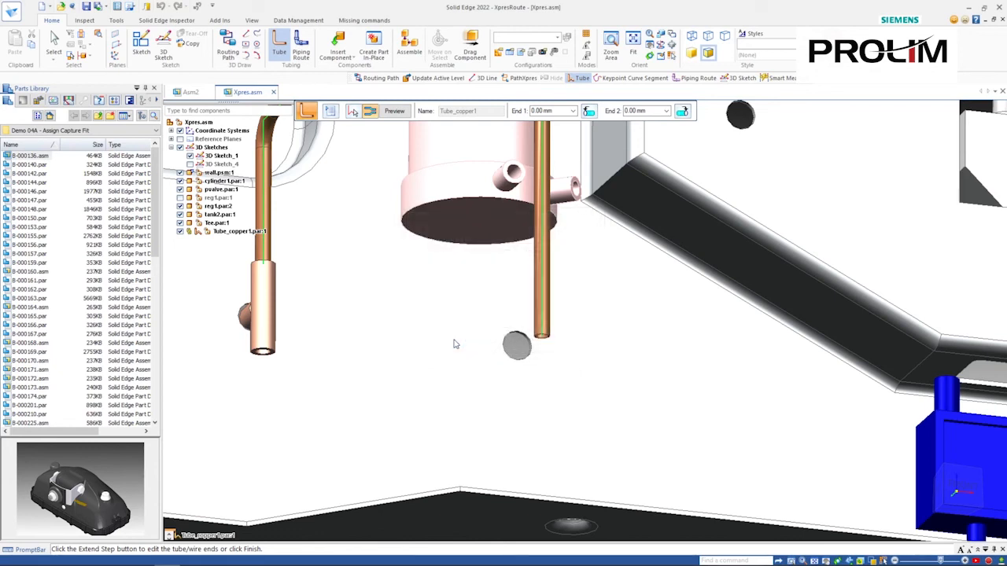
Step: Preview the edited tube and examine the shape of its expanded lower end
middle_click_drag(485, 344, 391, 153, "shift")
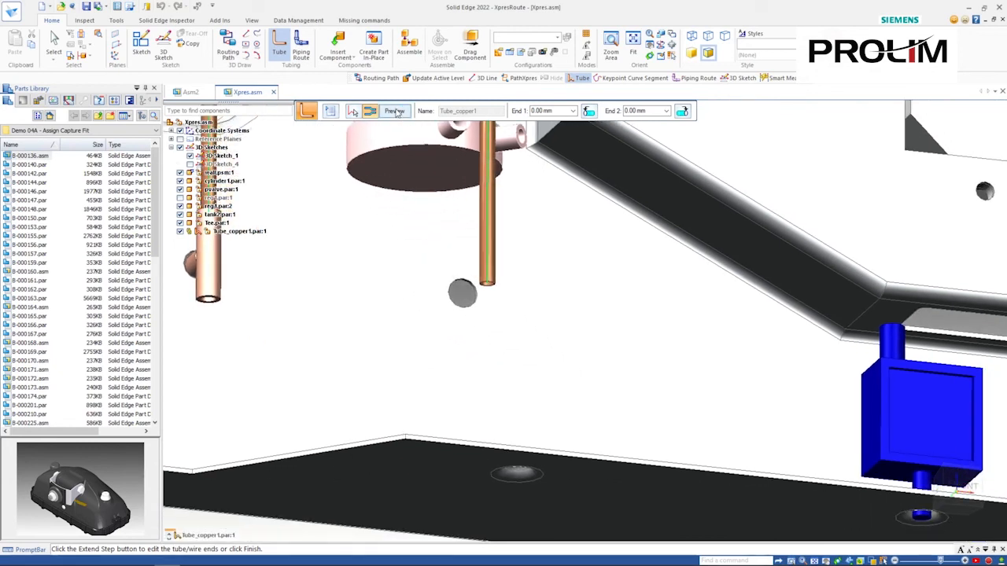
left_click(395, 113)
middle_click_drag(409, 299, 446, 347)
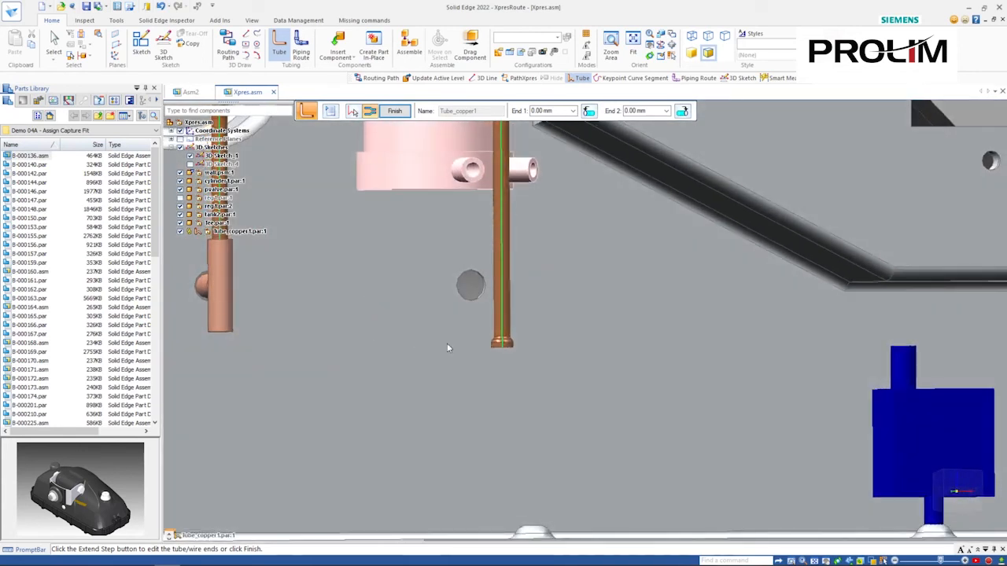
scroll(497, 348, "up", 6)
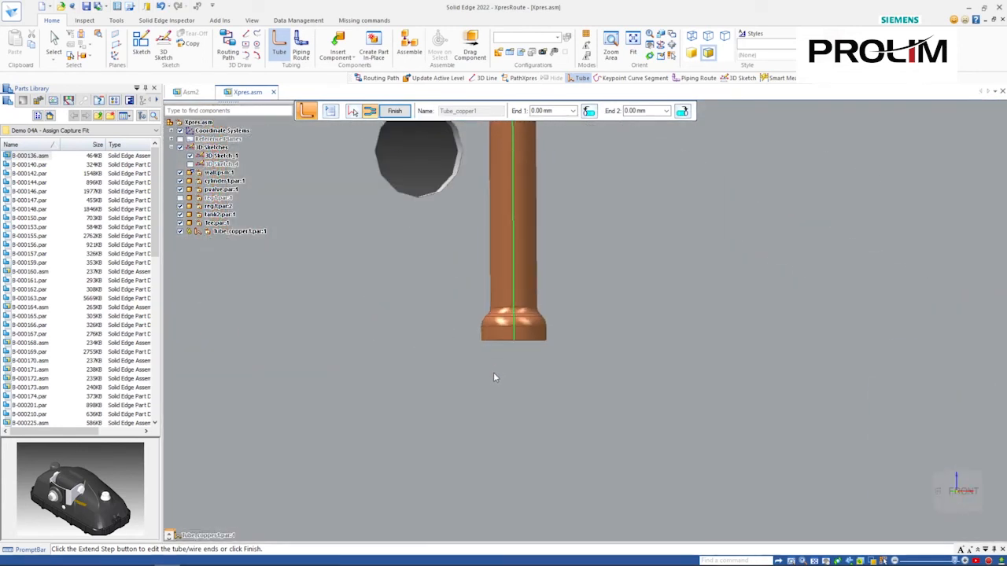
scroll(460, 375, "down", 4)
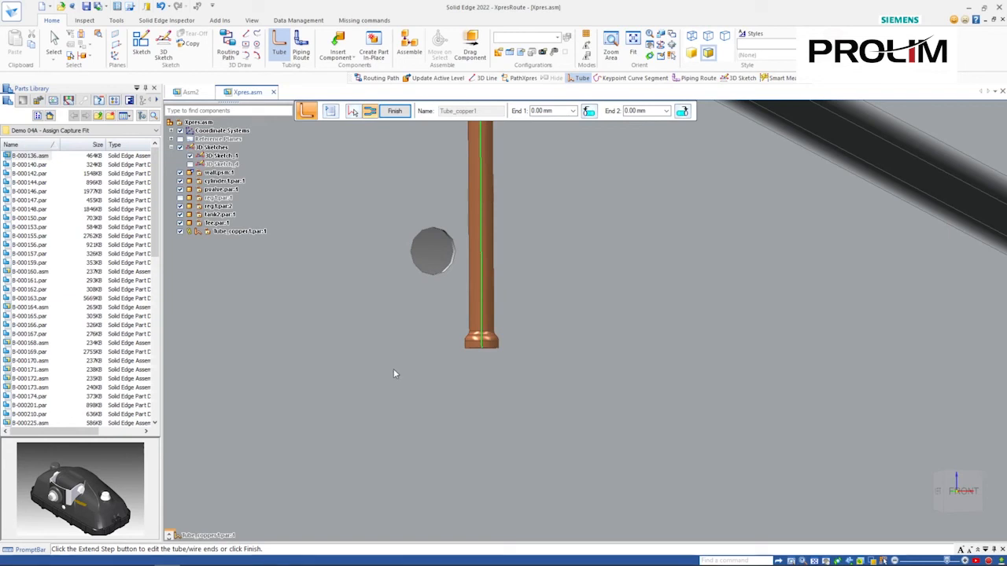
scroll(404, 367, "down", 5)
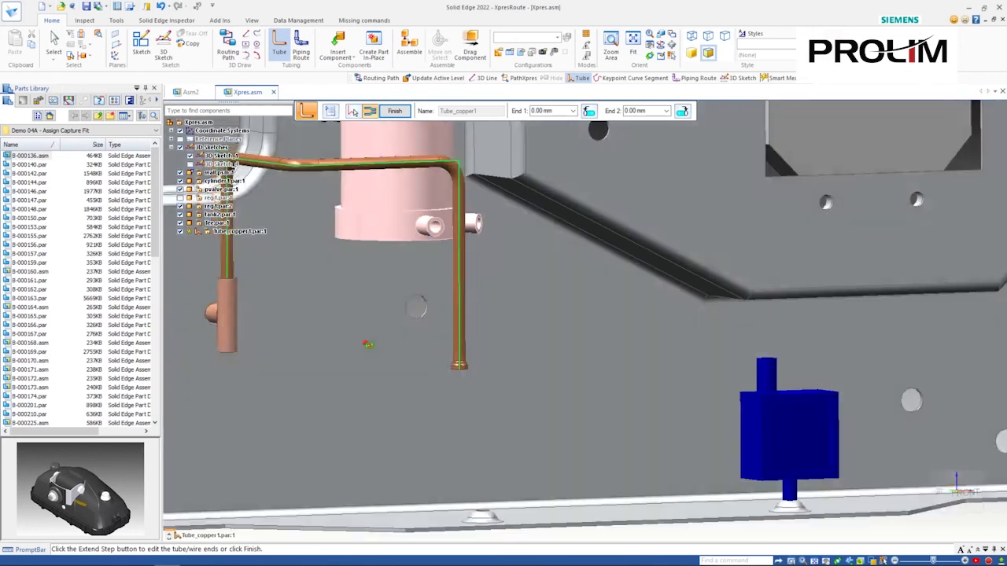
middle_click_drag(368, 344, 384, 364)
scroll(384, 364, "down", 2)
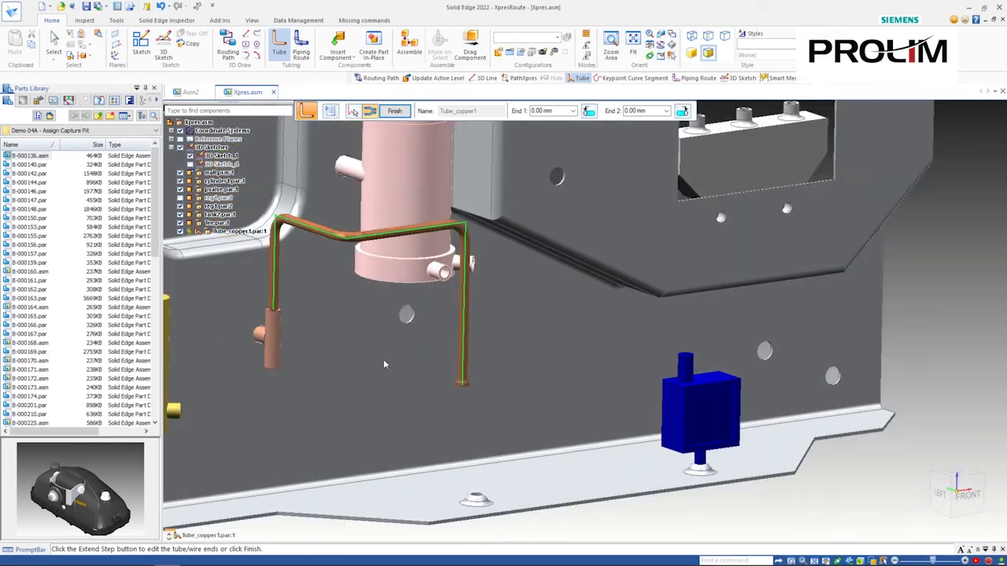
scroll(384, 364, "down", 3)
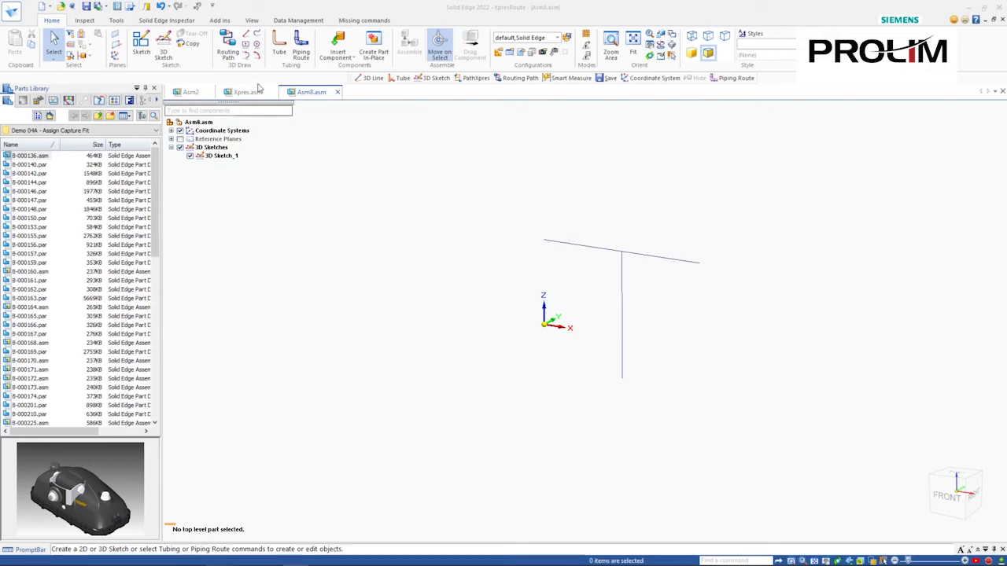
Step: Set up a piping route with ANSI 0.5 in pipe from the standard parts library and fitting availability verification enabled
left_click(307, 50)
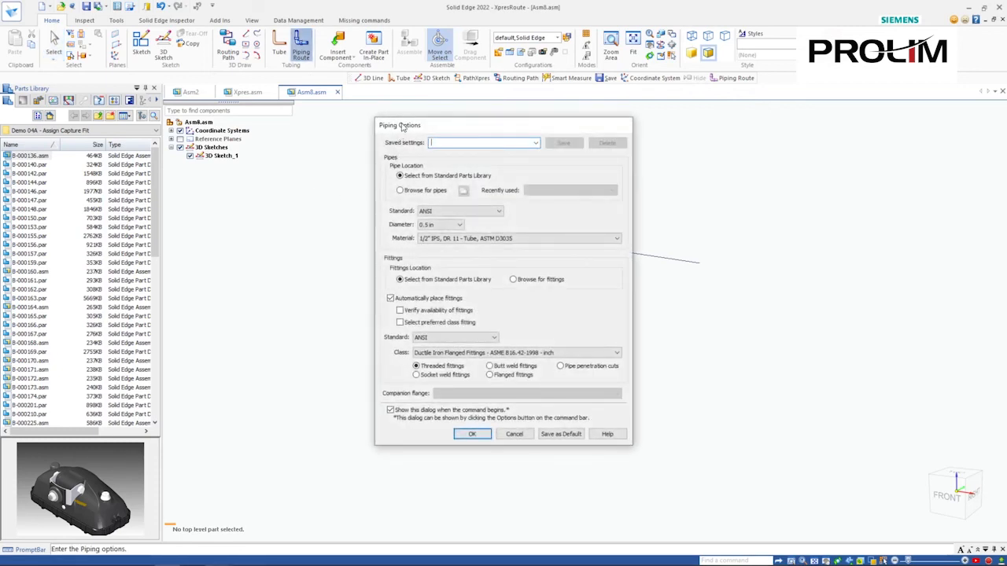
left_click(438, 311)
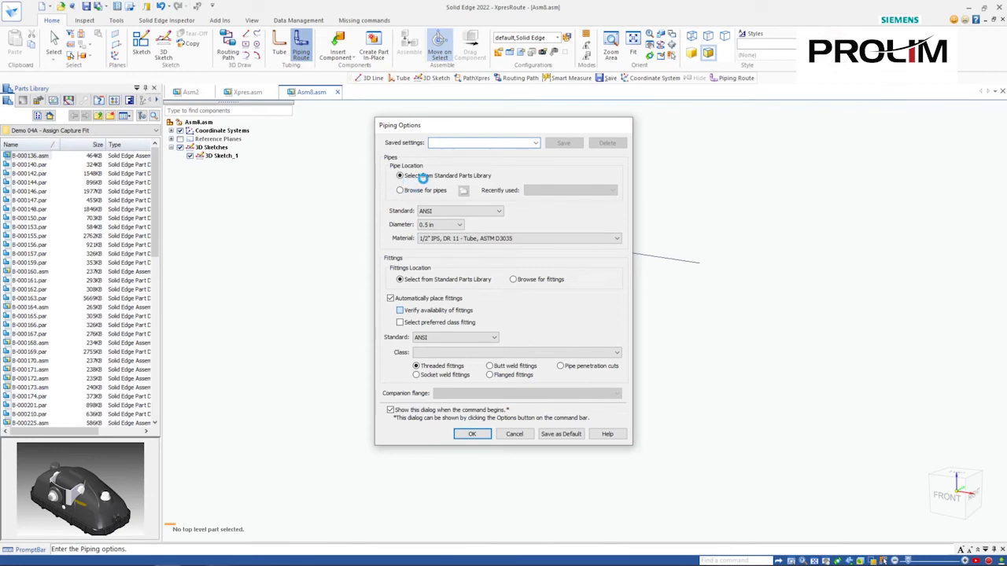
left_click(467, 175)
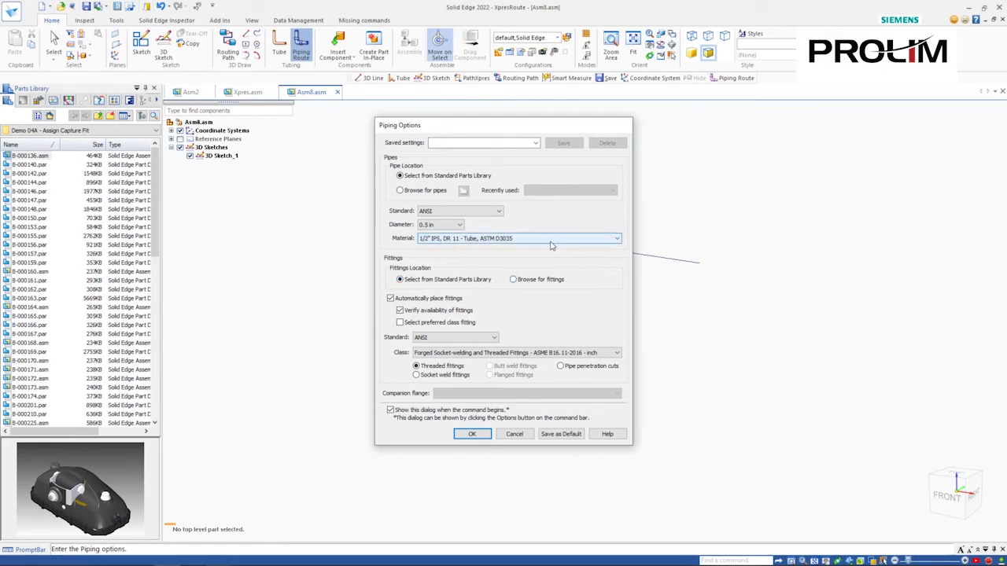
left_click(471, 434)
Step: Create Pipe_Route 1 along the T-shaped sketch's horizontal and vertical lines, with automatically placed fittings and a 5° maximum gradient
left_click(565, 111)
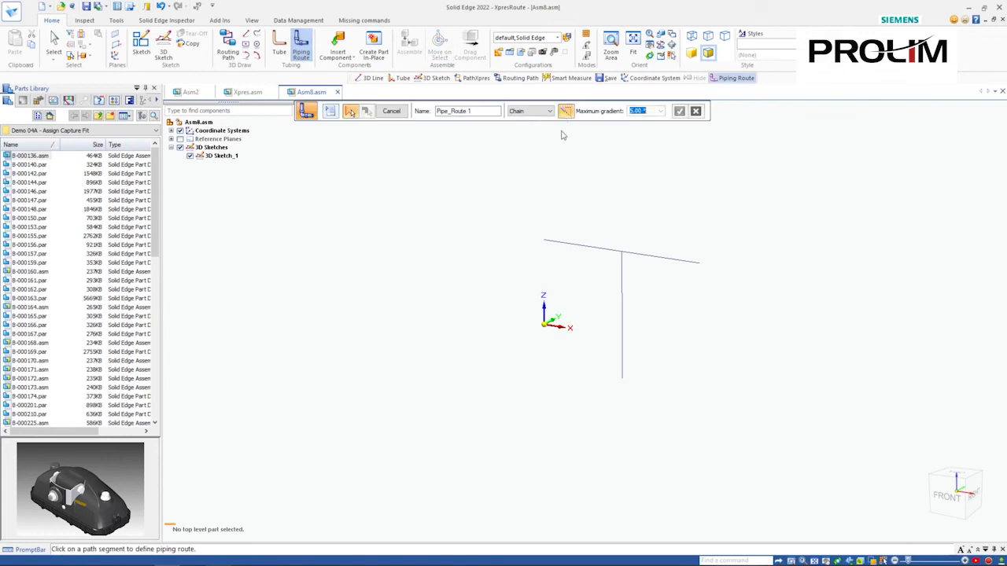
left_click(585, 250)
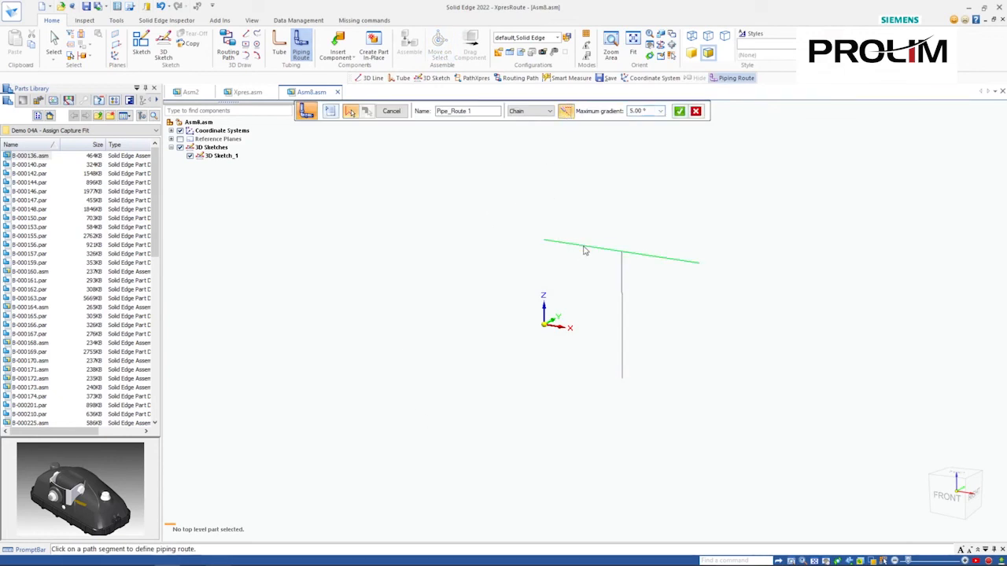
left_click(621, 277)
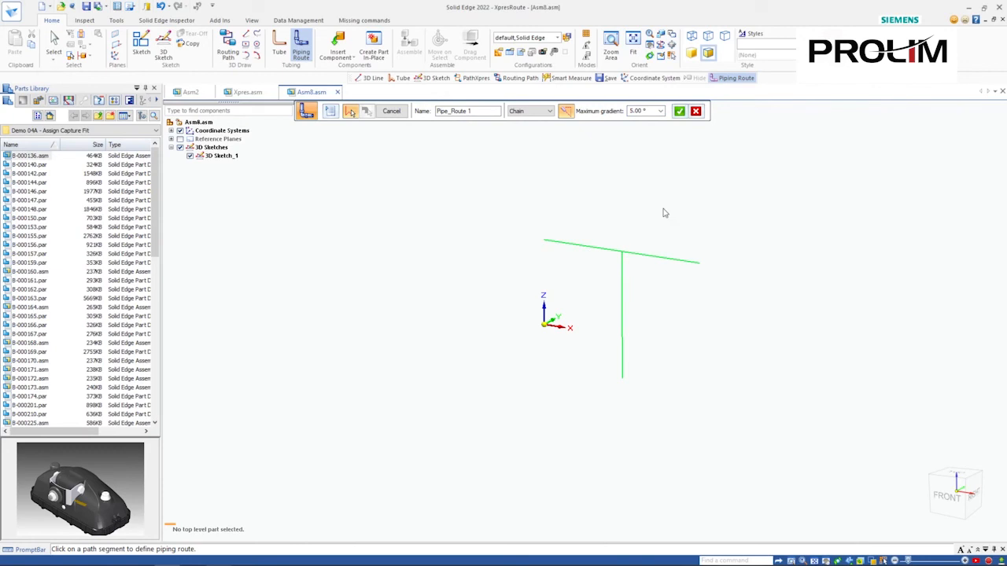
left_click(679, 112)
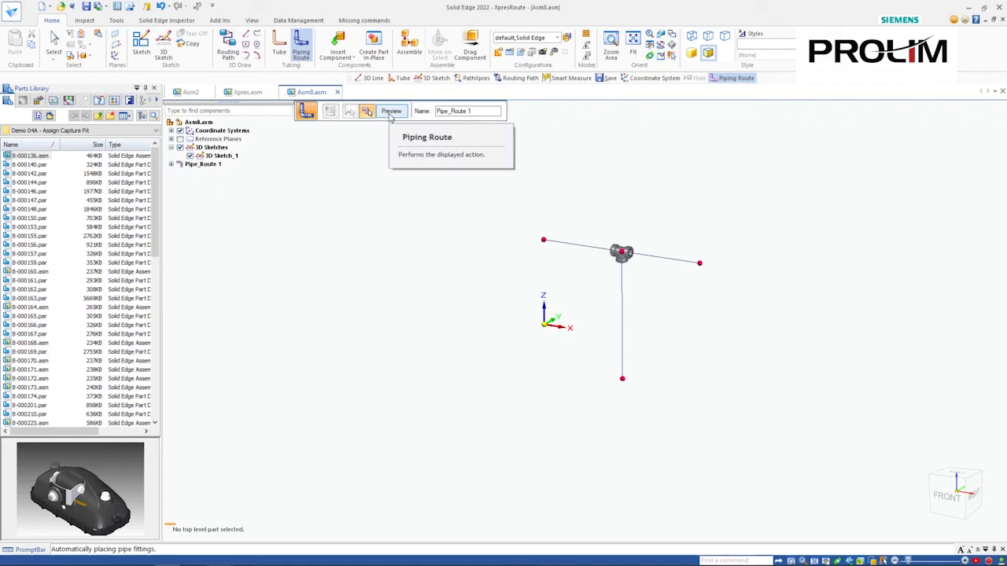
left_click(390, 112)
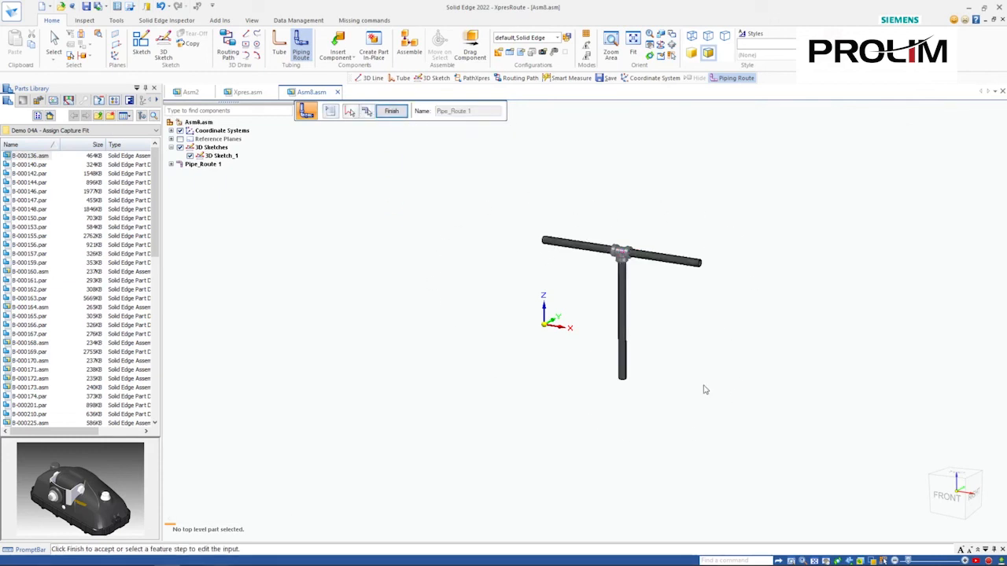
middle_click_drag(476, 275, 438, 289, "shift")
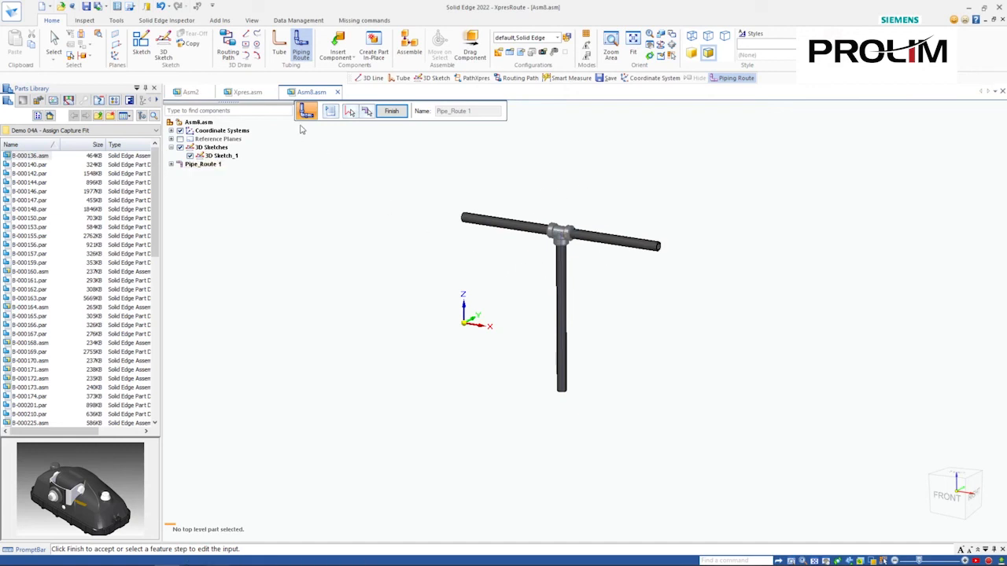
left_click(389, 112)
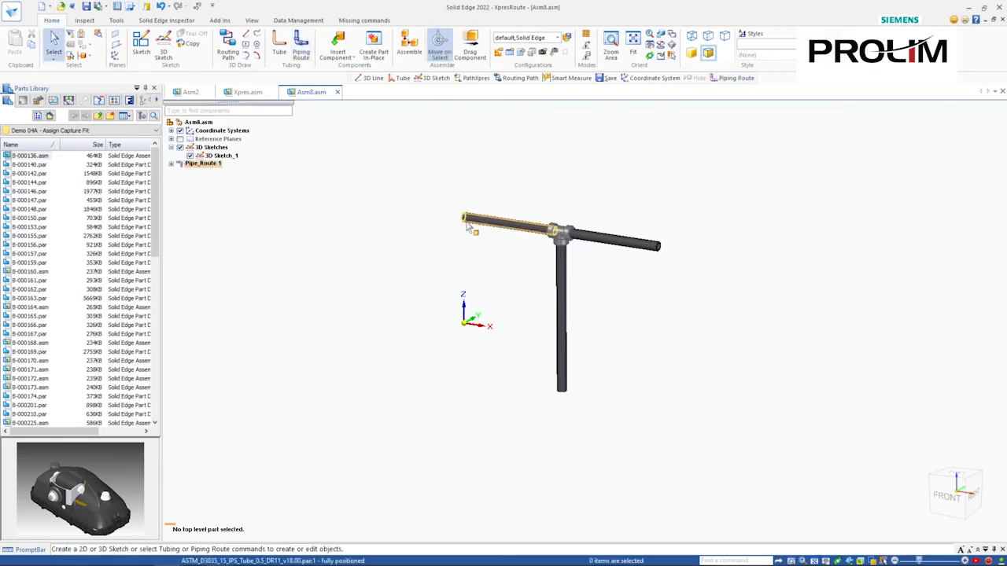
Step: Edit 3D Sketch_1 to set the horizontal line's length to 45 in, and close the sketch to update the pipes
left_click(221, 155)
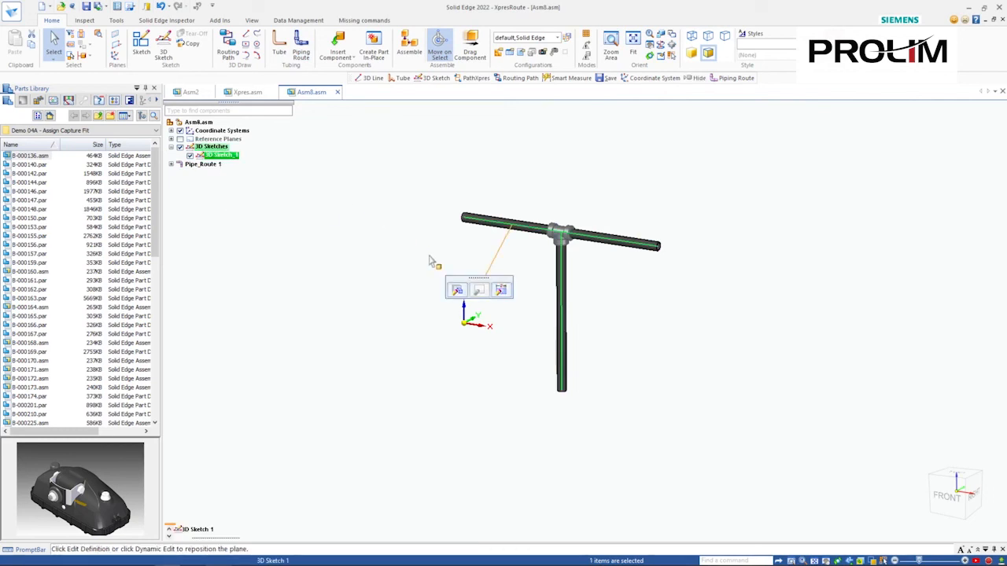
left_click(458, 291)
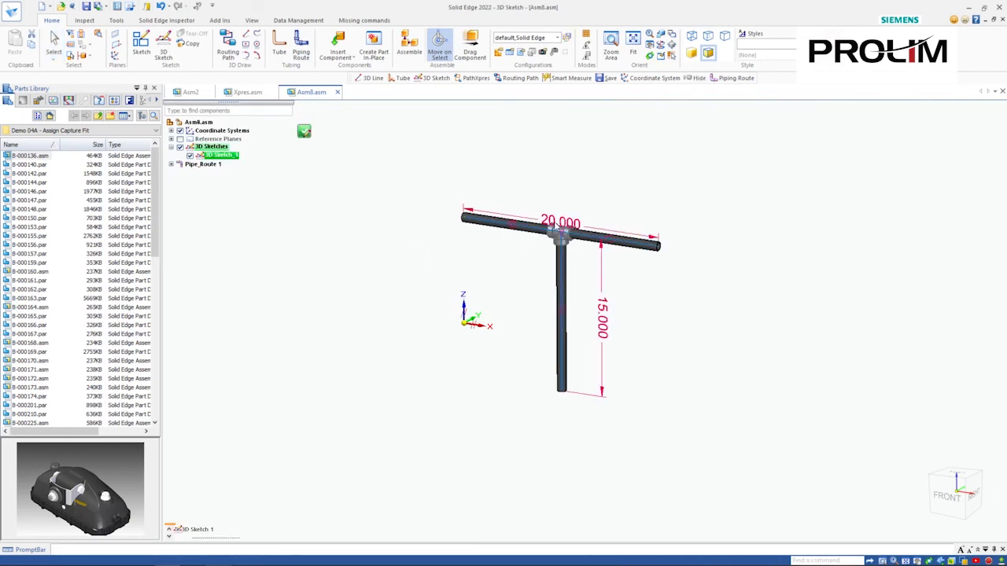
left_click(572, 227)
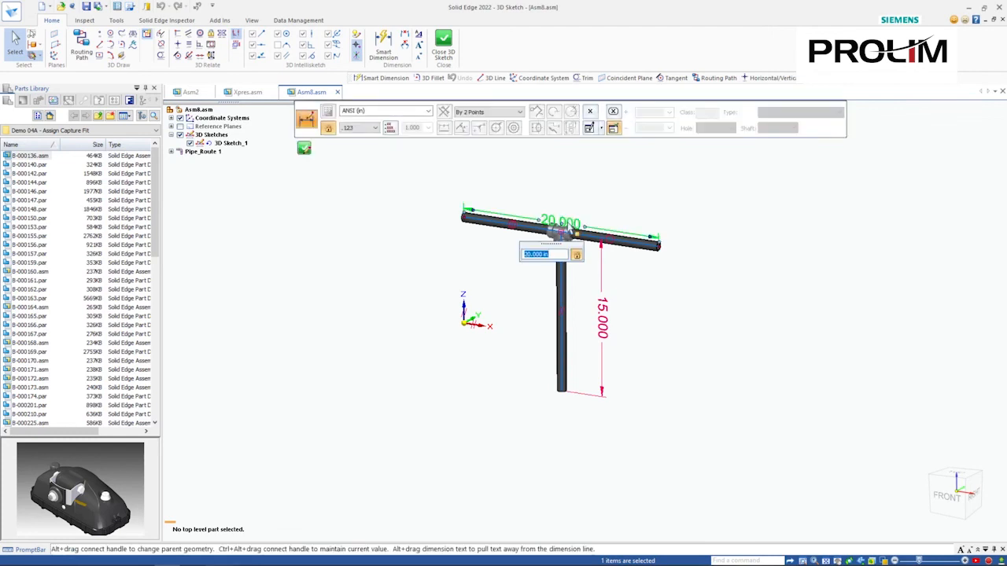
type("45")
key("Return")
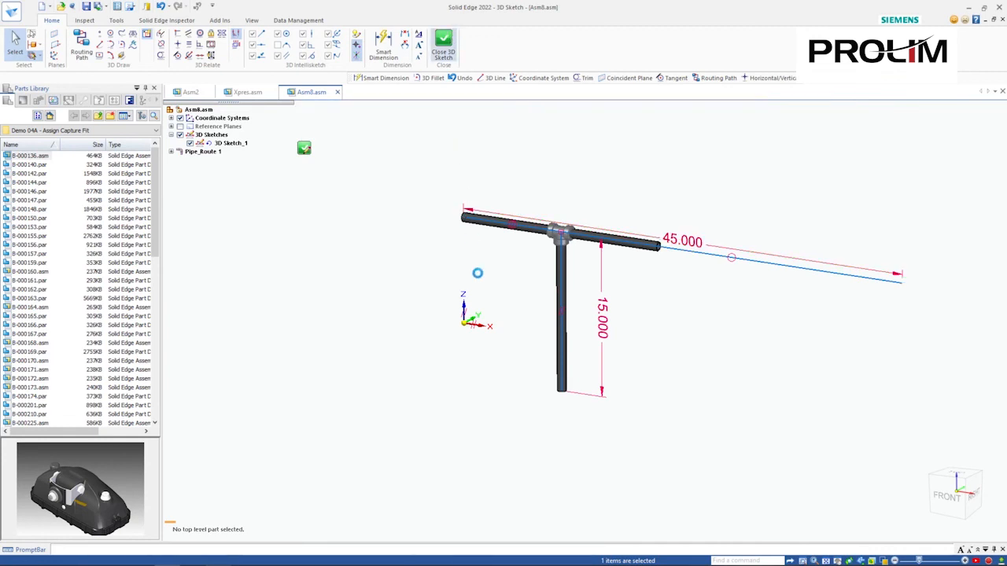
scroll(671, 323, "down", 2)
middle_click_drag(676, 339, 559, 276, "shift")
scroll(521, 237, "up", 4)
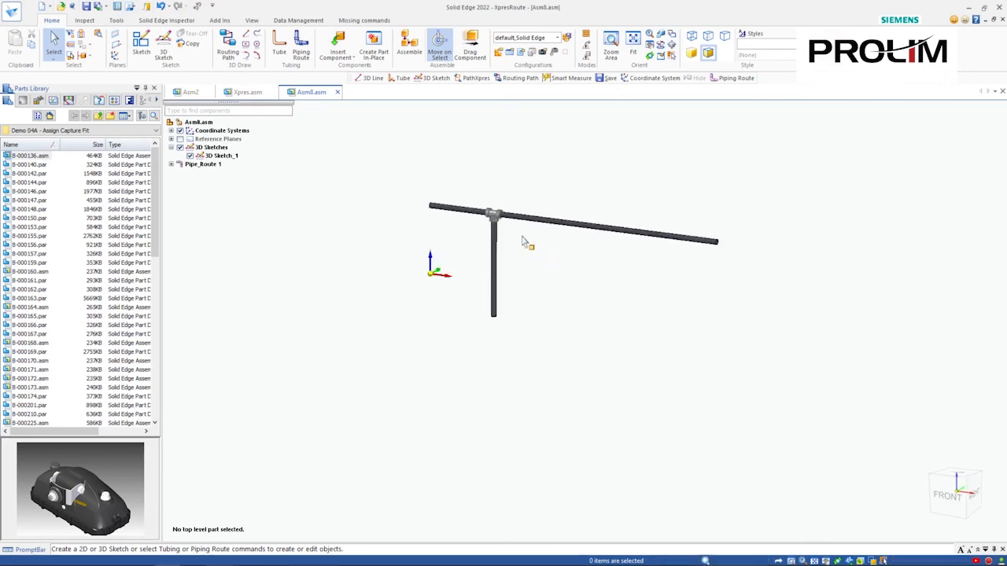
scroll(517, 236, "down", 3)
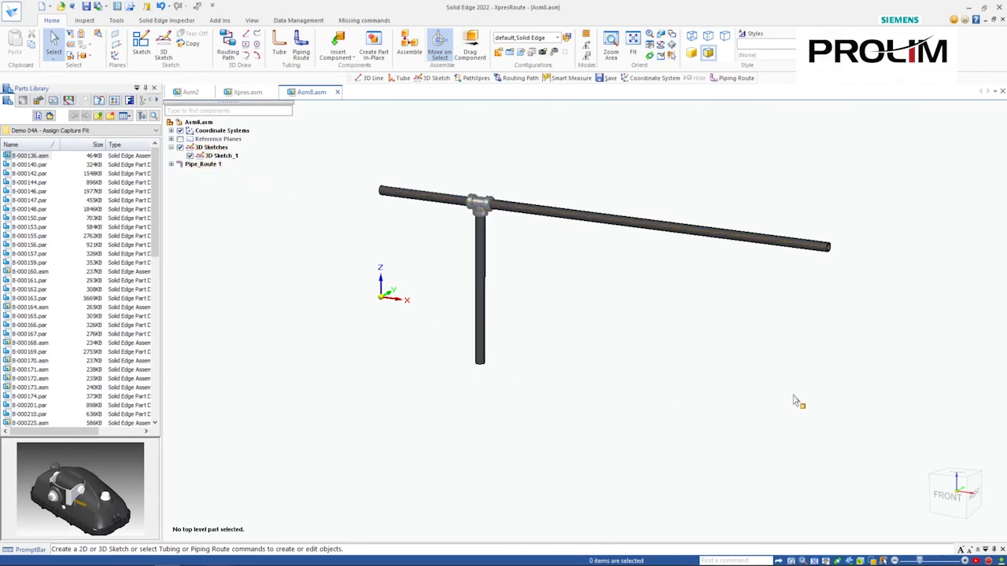
Step: In 3D Sketch_1, draw a 3D line along X from the vertical pipe's lower end, aligned with the end of the longer upper pipe
left_click(222, 156)
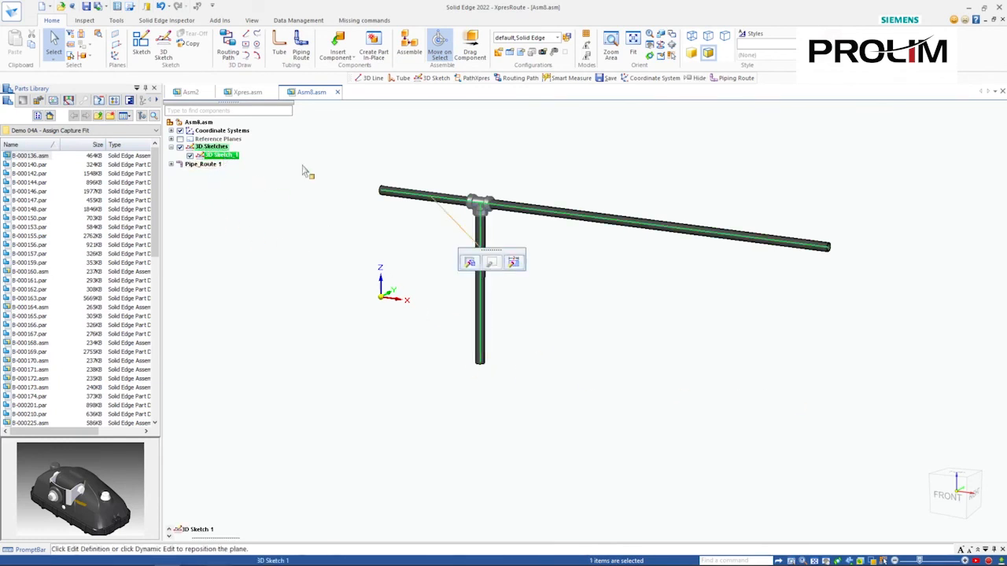
left_click(470, 263)
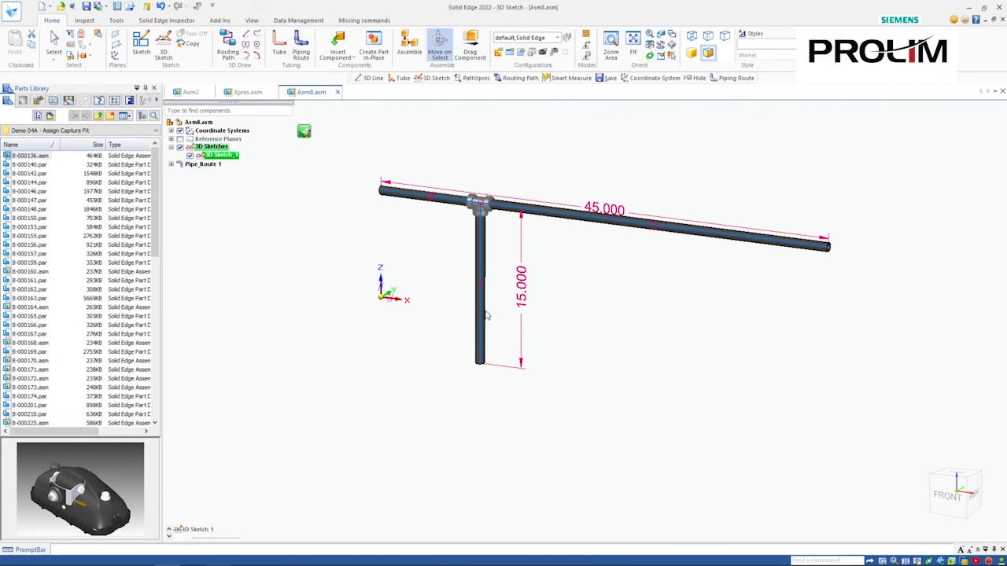
left_click(111, 44)
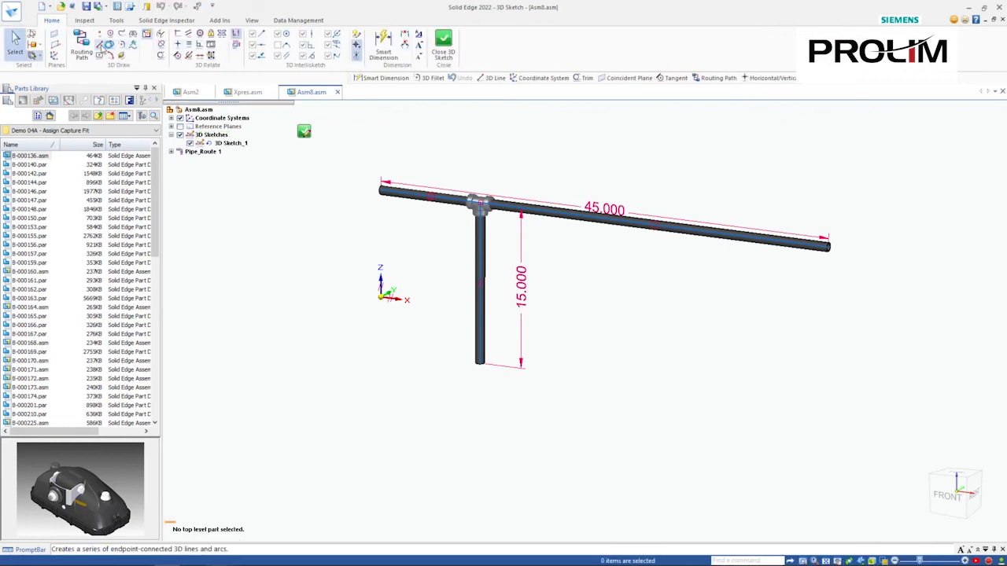
left_click(479, 363)
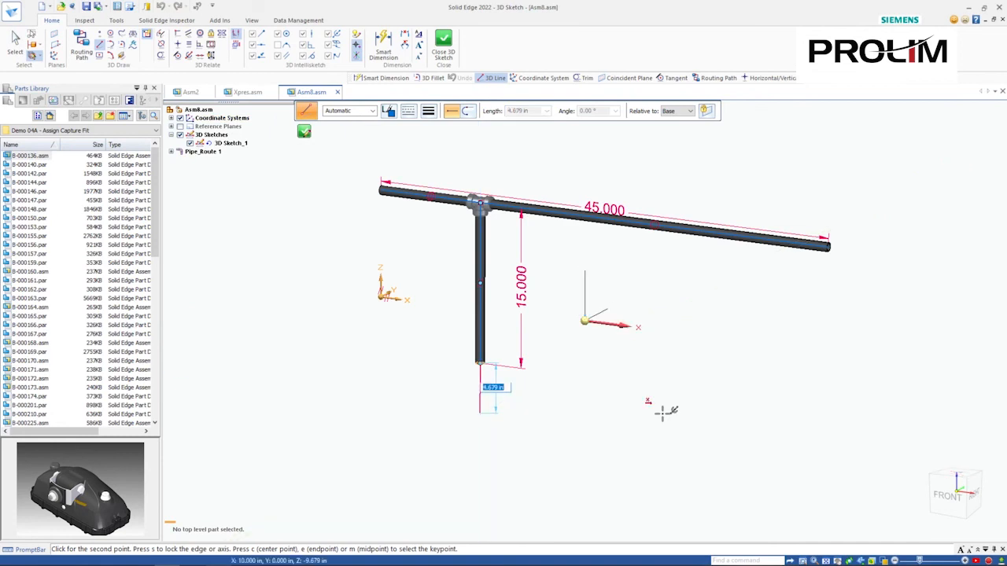
key("s")
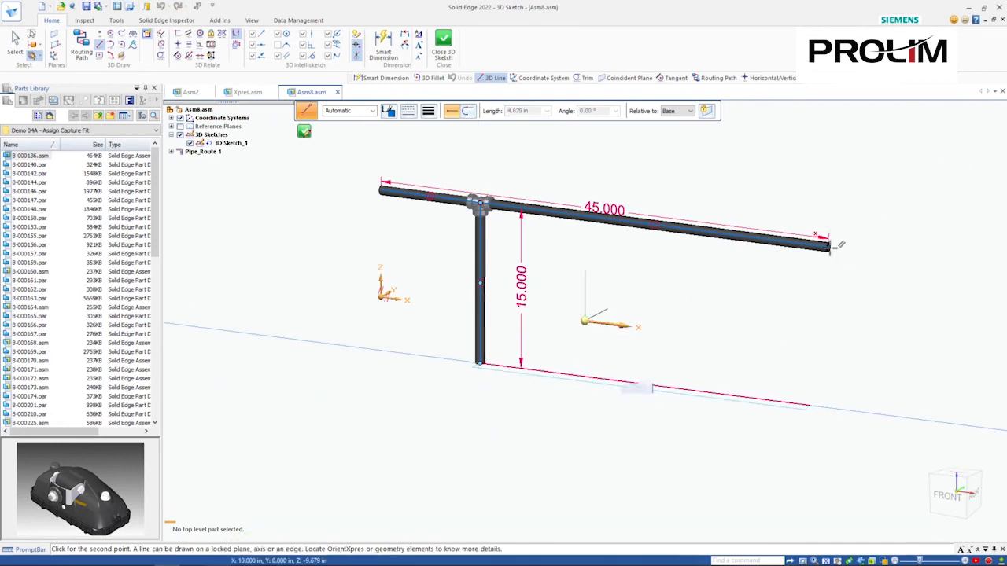
left_click(837, 246)
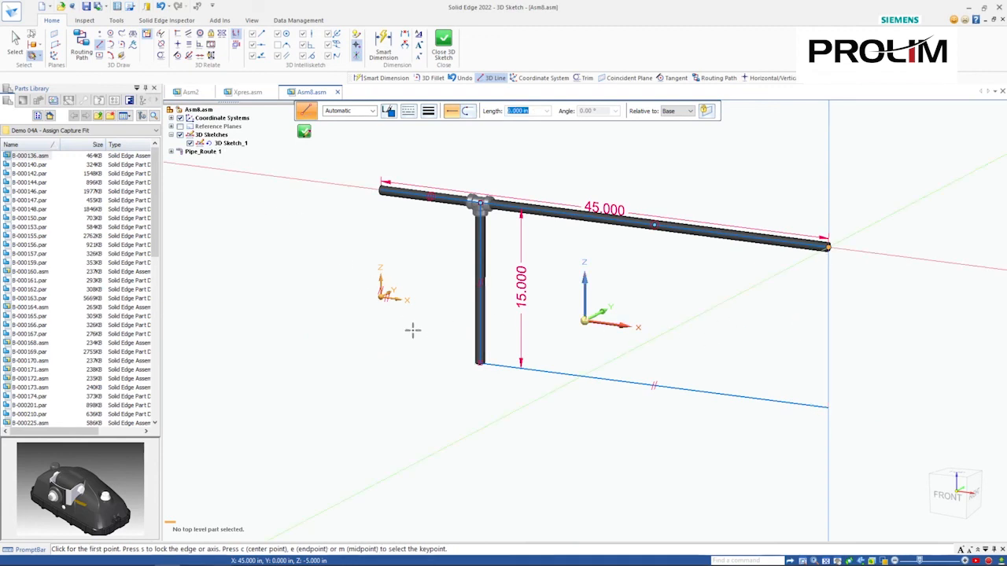
Step: Draw a 10 in 3D line the opposite way from the same point, aligned with the shorter upper pipe's end, and close the sketch
left_click(480, 365)
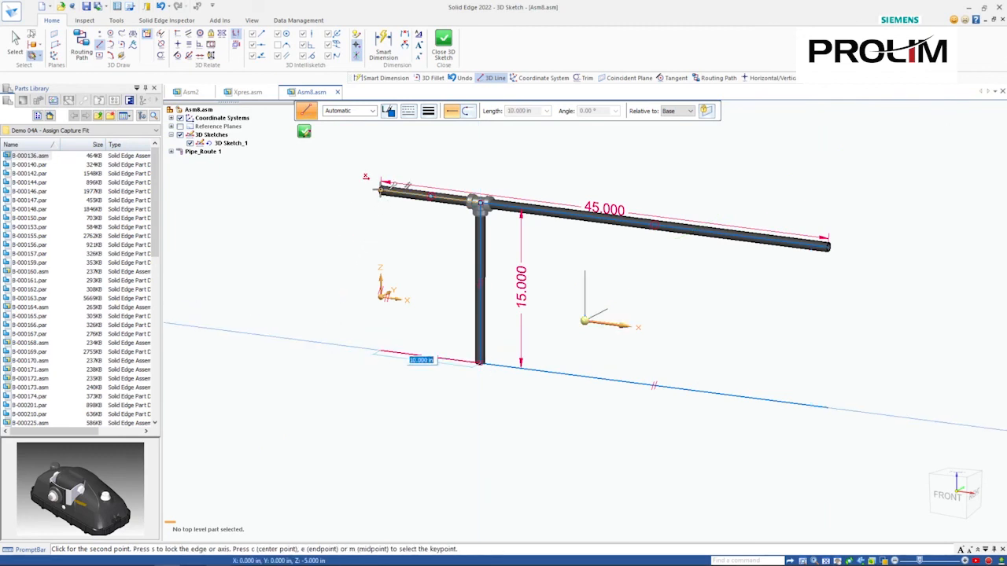
left_click(382, 186)
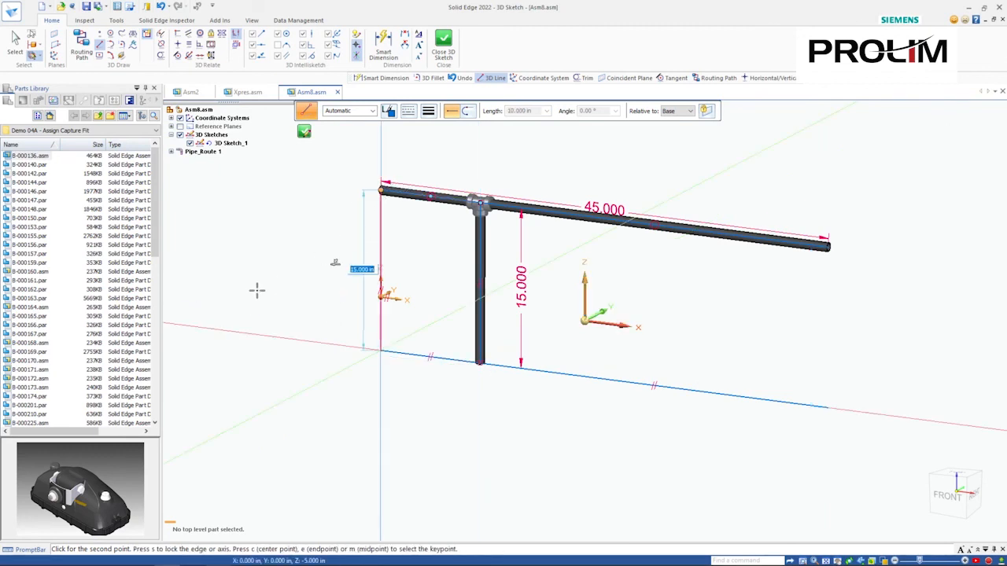
key("Escape")
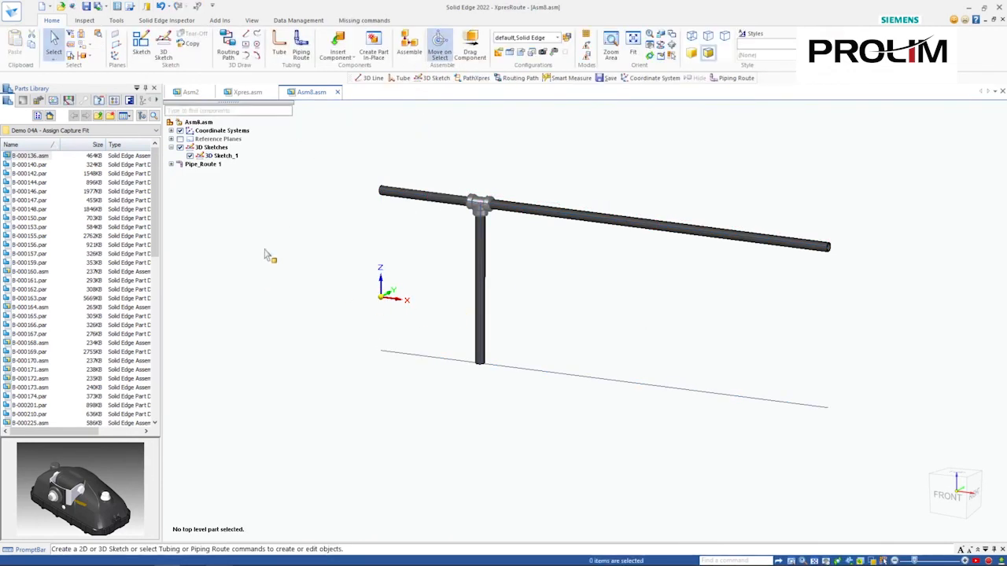
Step: Edit Pipe_Route 1 to add the new lower lines to its path, and finish the route with automatically placed fittings
left_click(206, 165)
left_click(584, 323)
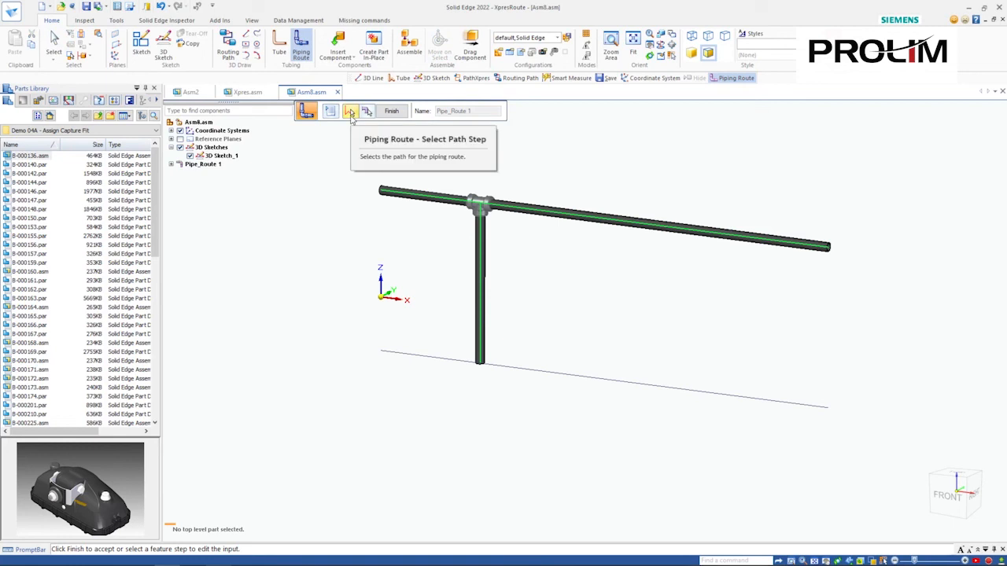
left_click(350, 112)
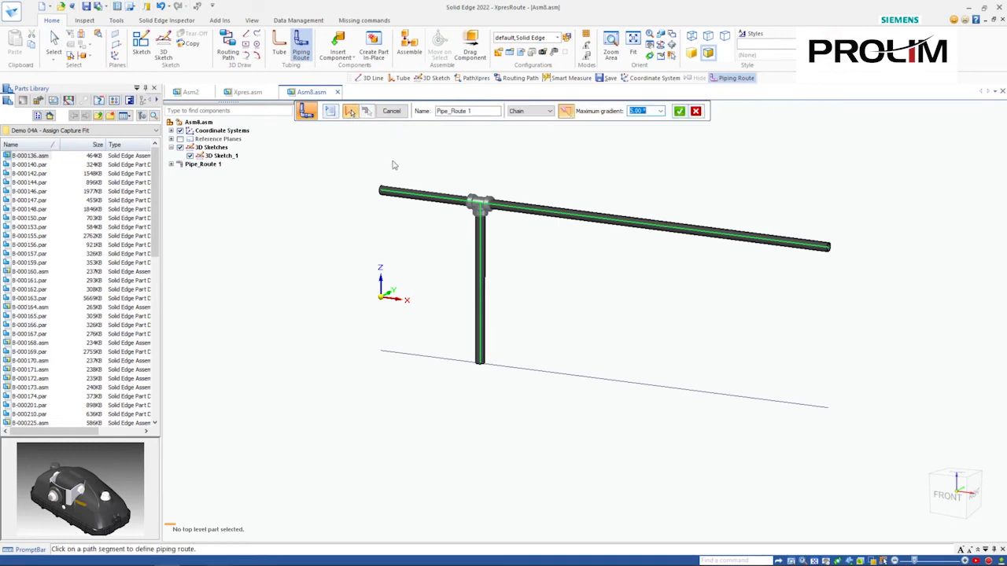
left_click(432, 363)
left_click(679, 112)
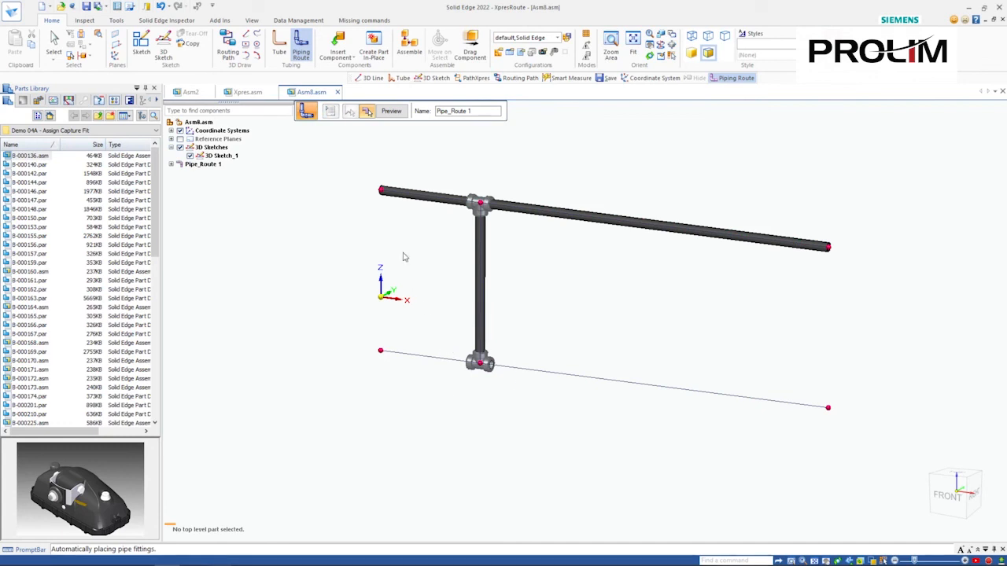
left_click(392, 112)
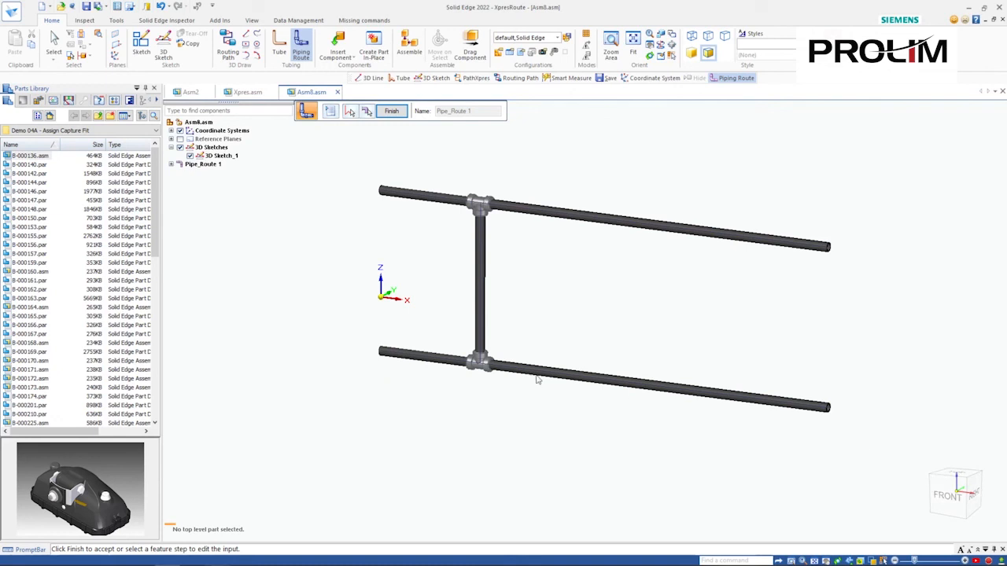
middle_click_drag(523, 321, 523, 266)
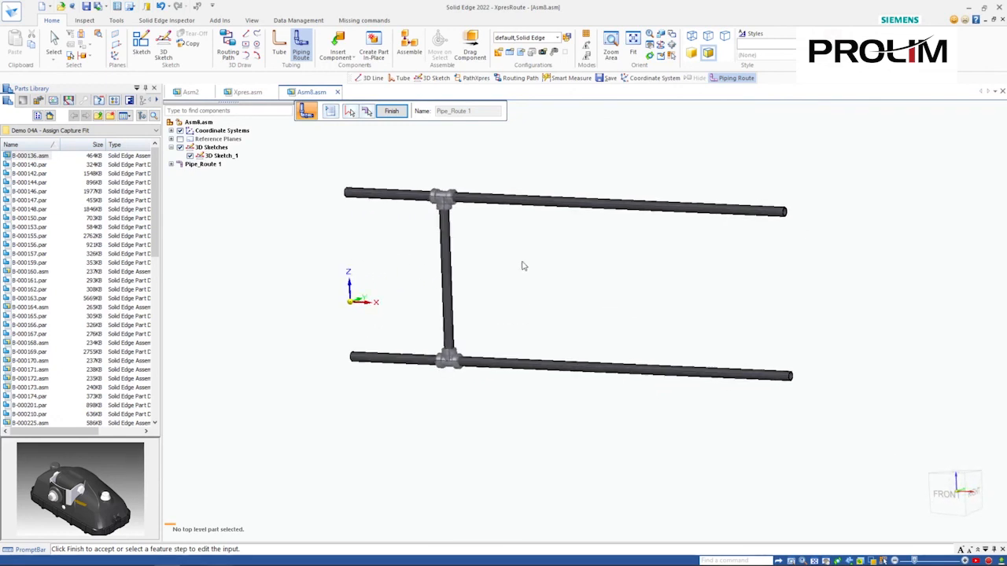
left_click(392, 112)
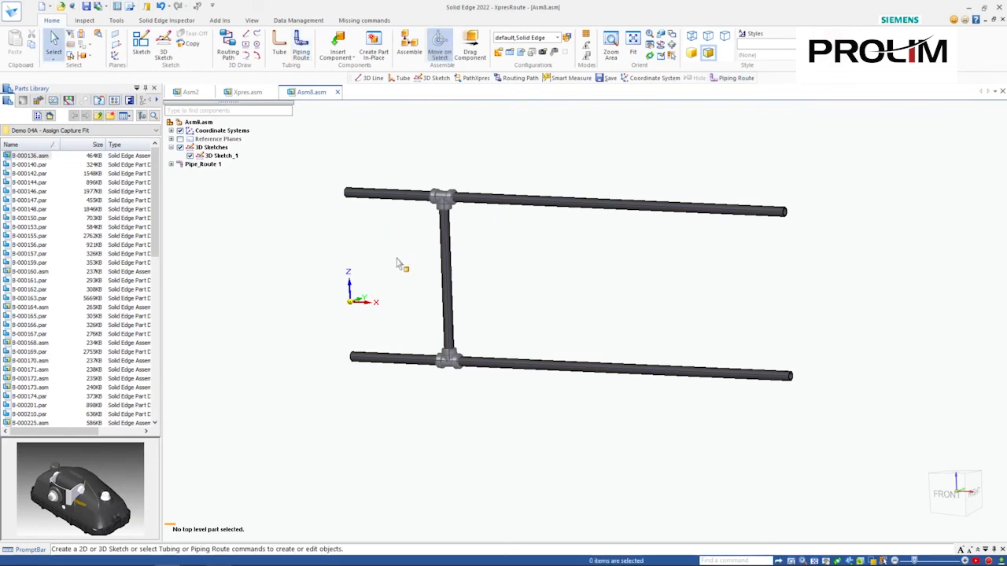
middle_click_drag(396, 278, 442, 287, "shift")
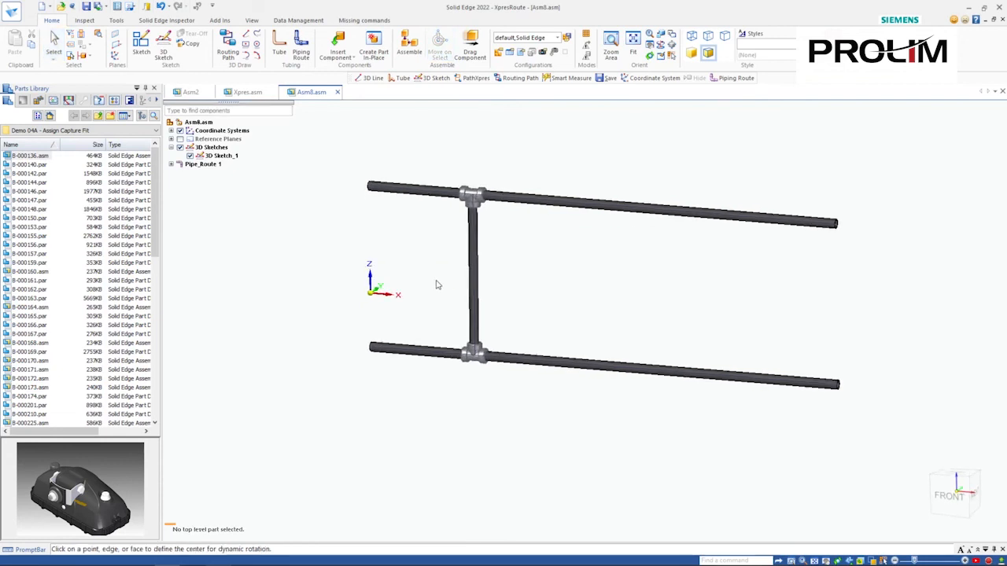